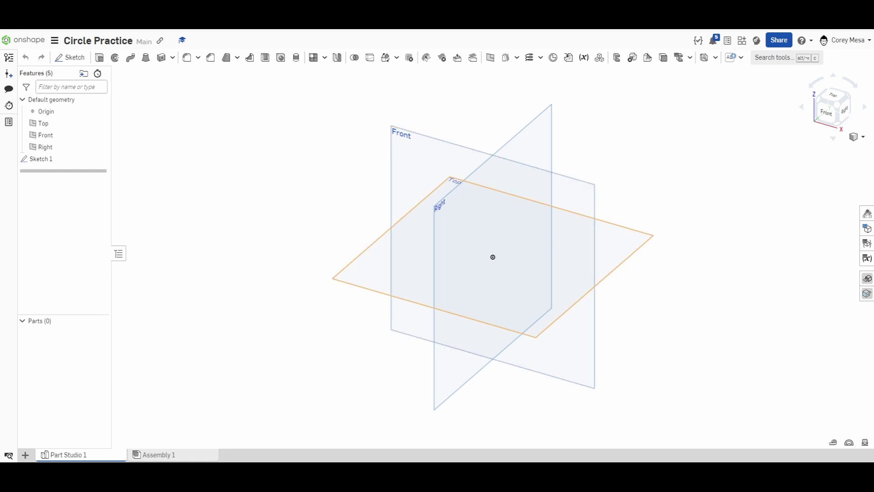
Start Sketch 2 on the Top plane, hide the default planes and view it face-on
click(372, 270)
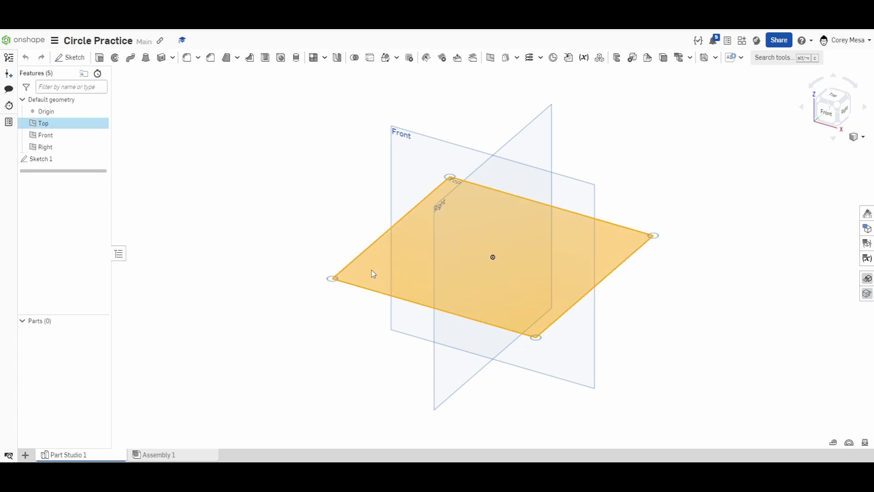
key(shift+s)
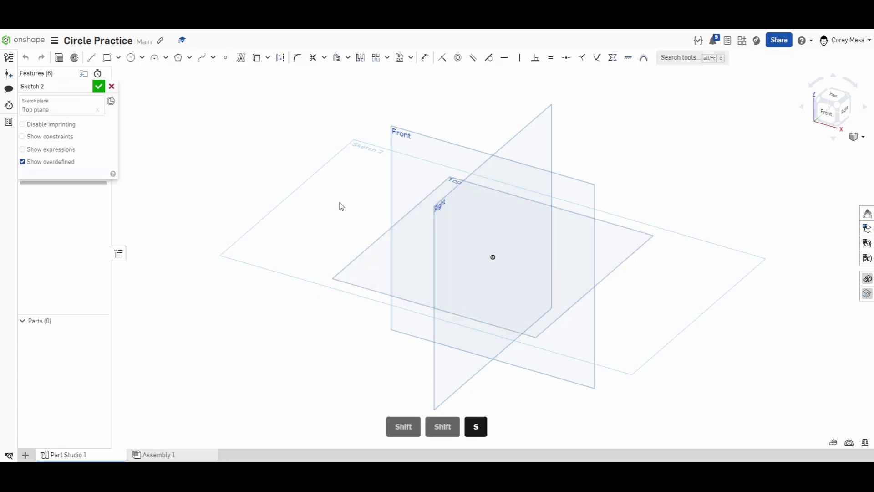
key(p)
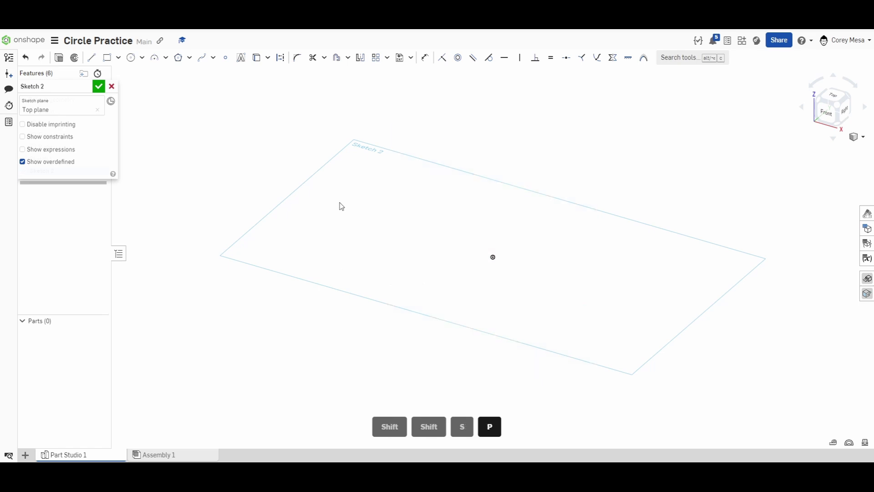
key(n)
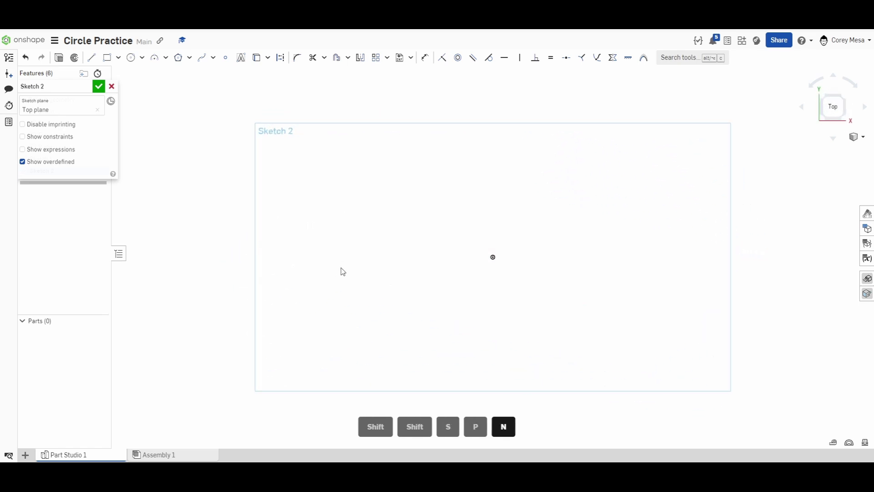
Draw a centre-point circle near the upper left and dimension it Ø2
click(142, 62)
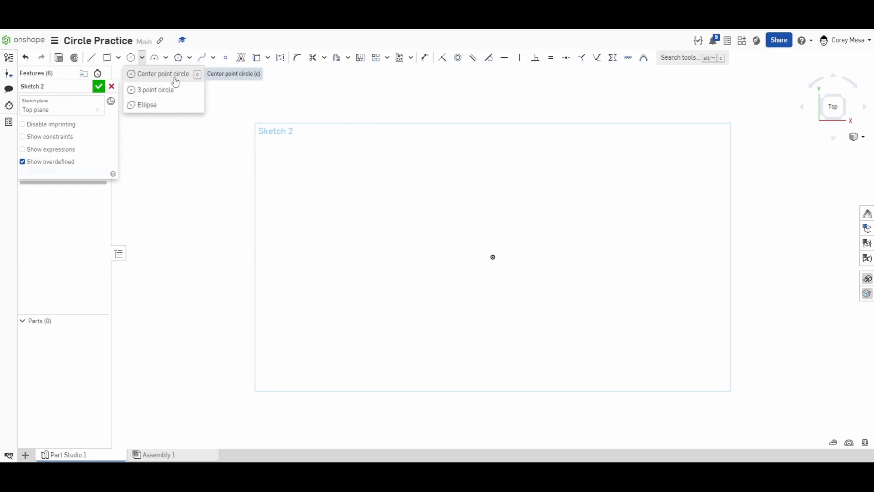
key(c)
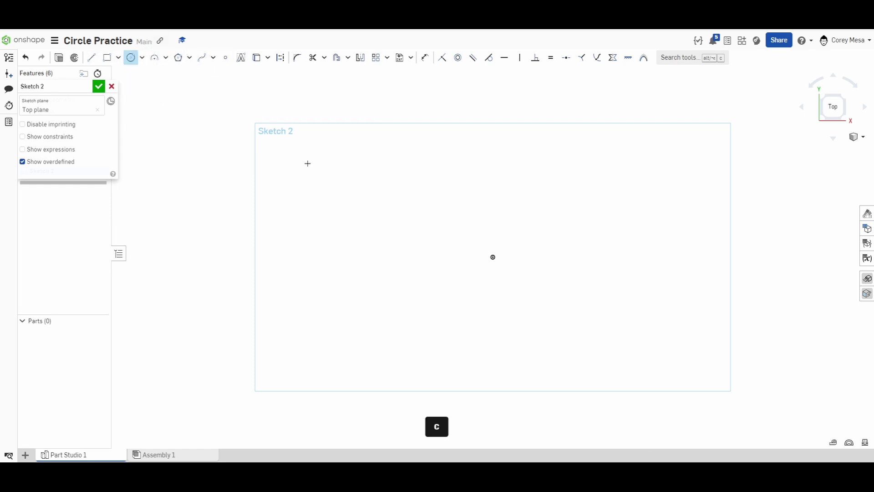
click(335, 172)
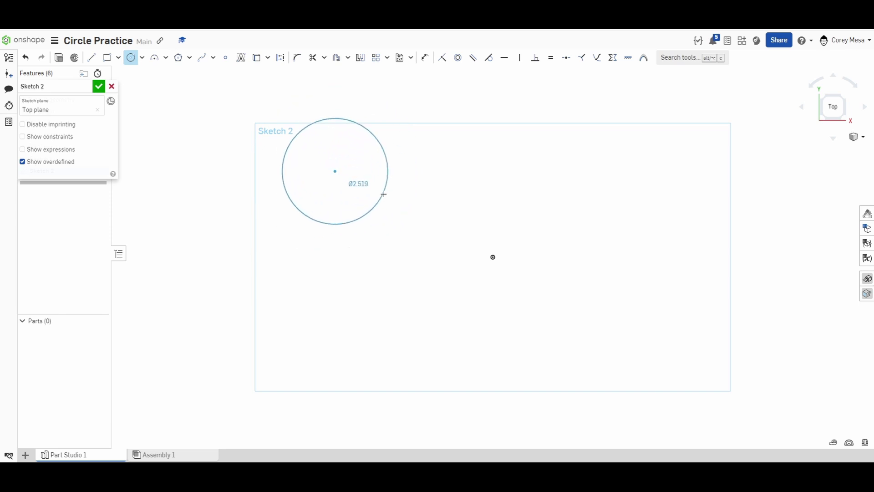
click(378, 171)
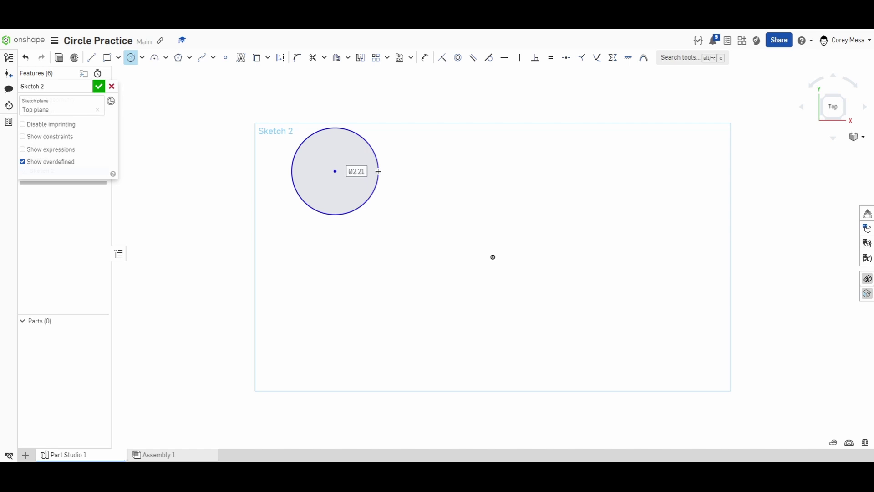
text(2)
key(Return)
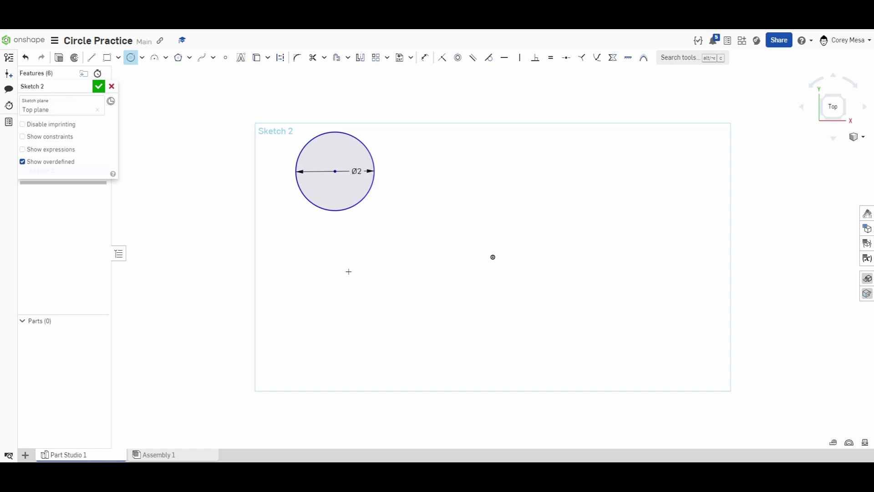
click(479, 152)
Draw two more trial circles to the right, dimensioning the third Ø4
click(514, 186)
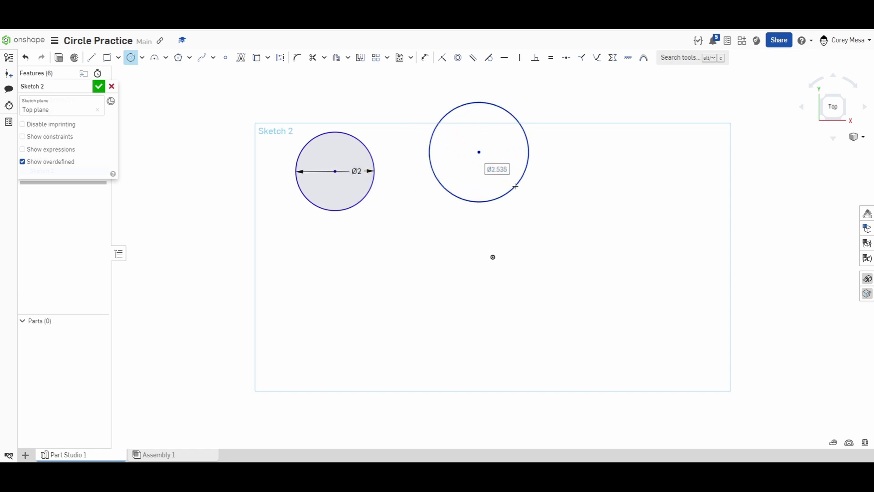
click(595, 143)
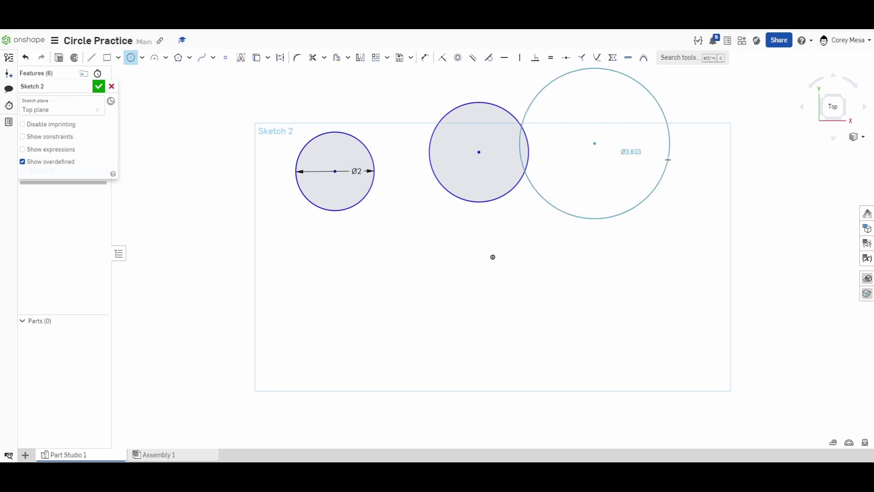
click(669, 156)
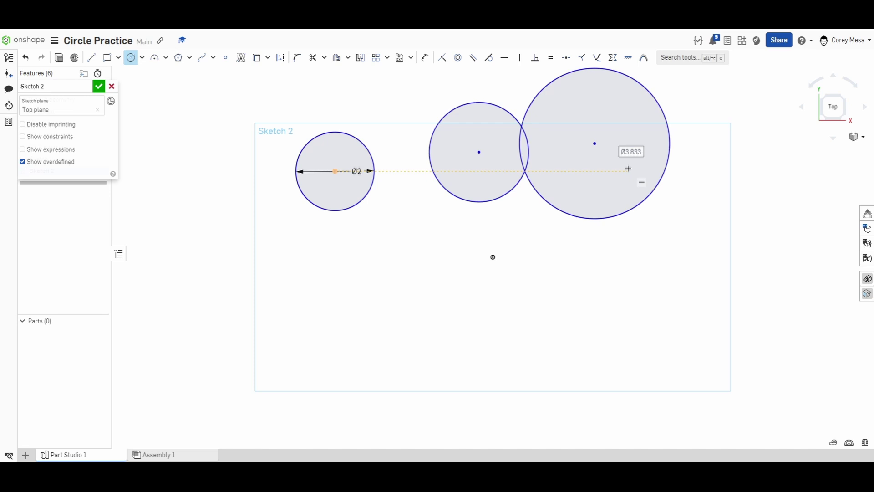
text(4)
key(Return)
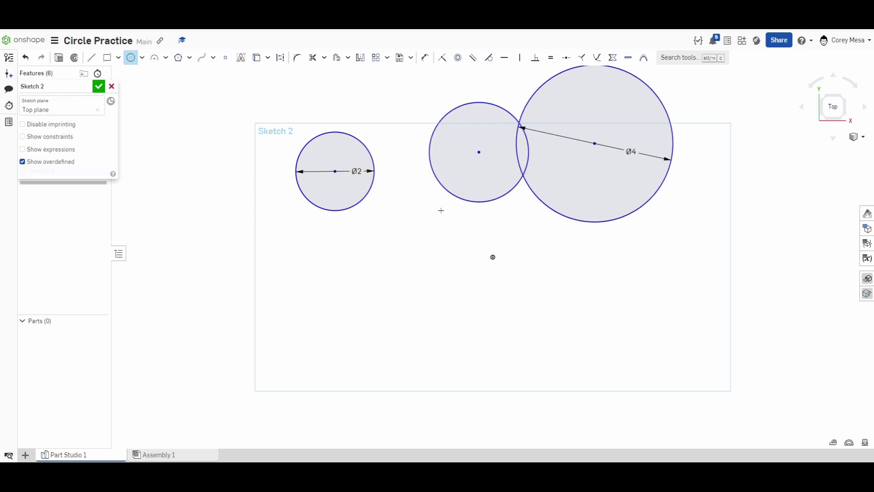
Exit the circle tool, box-select all three circles and delete them
scroll(439, 212, down, 2)
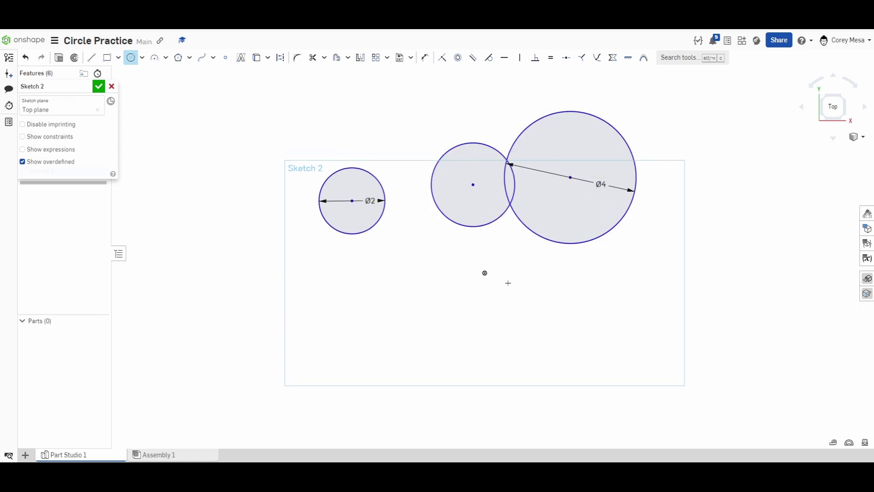
right_click(694, 98)
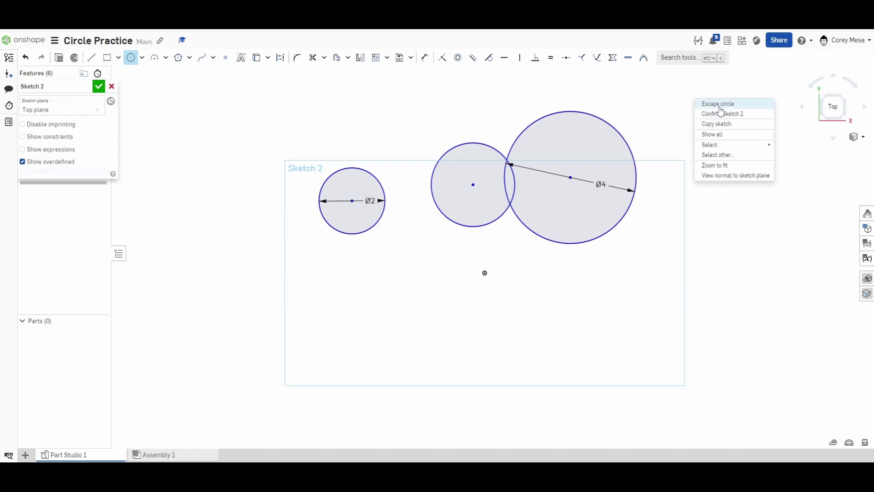
click(716, 105)
drag(722, 96, 127, 310)
key(Delete)
Draw a circle centred on the origin with a Ø8 diameter
click(131, 57)
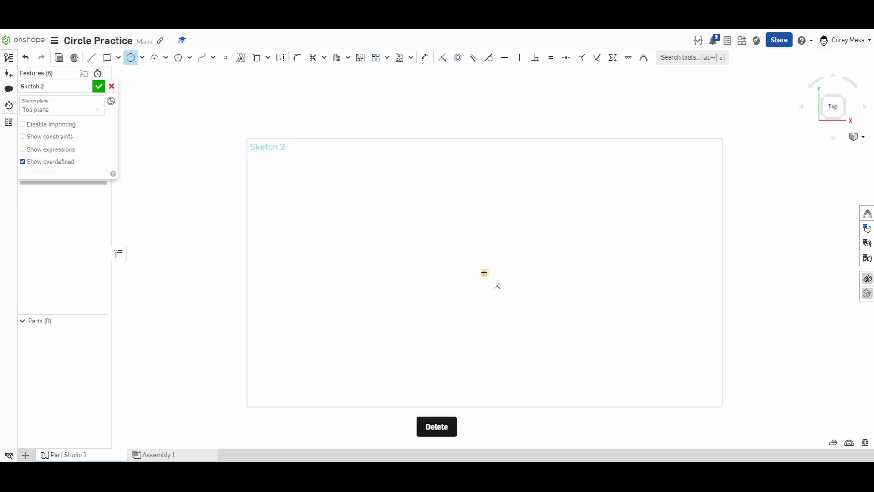
click(484, 273)
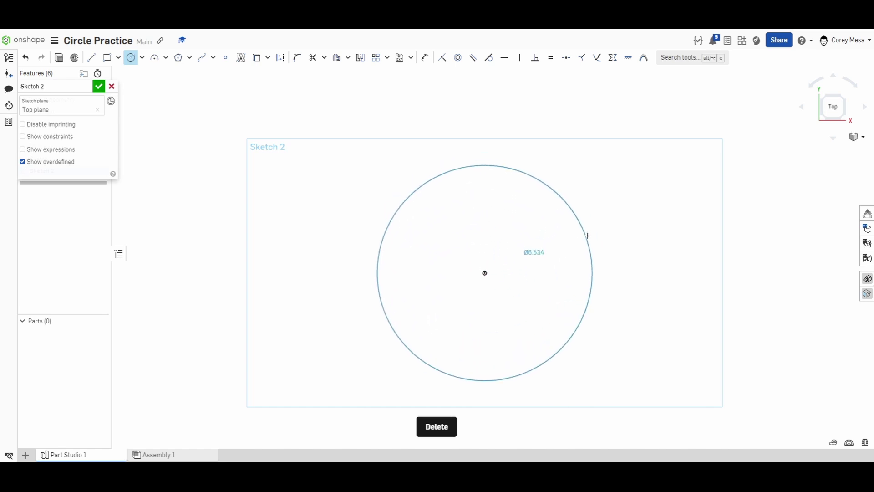
click(604, 258)
text(8)
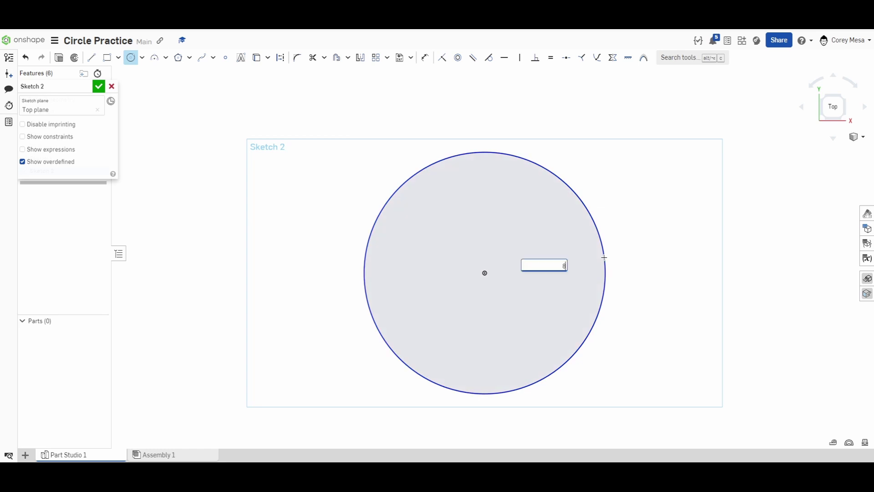
key(Return)
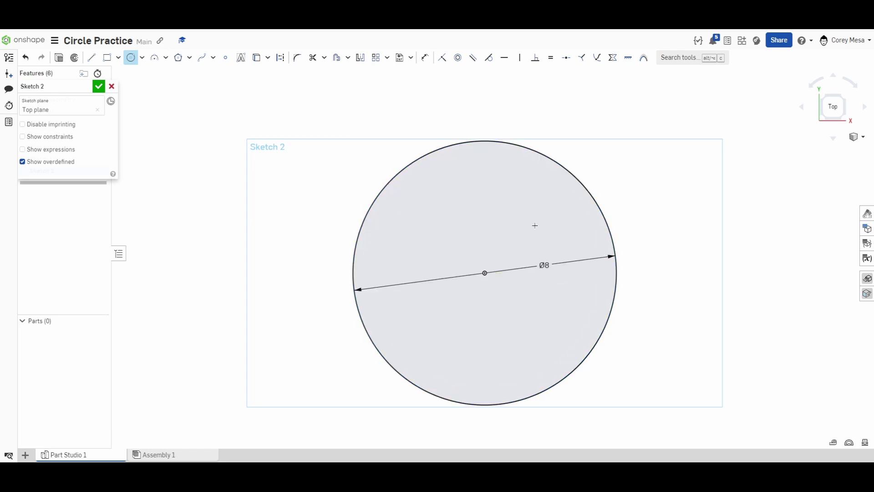
middle_drag(513, 299, 504, 280)
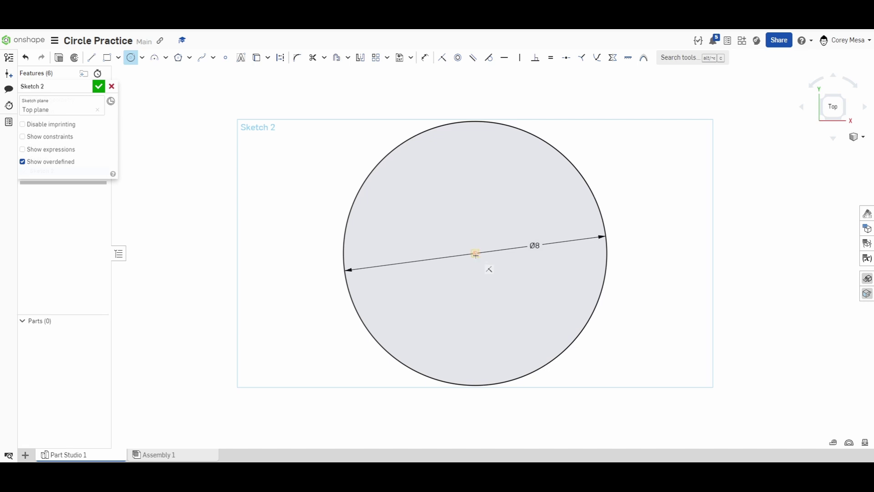
Add a concentric Ø7 circle inside the Ø8 circle at the origin
click(476, 253)
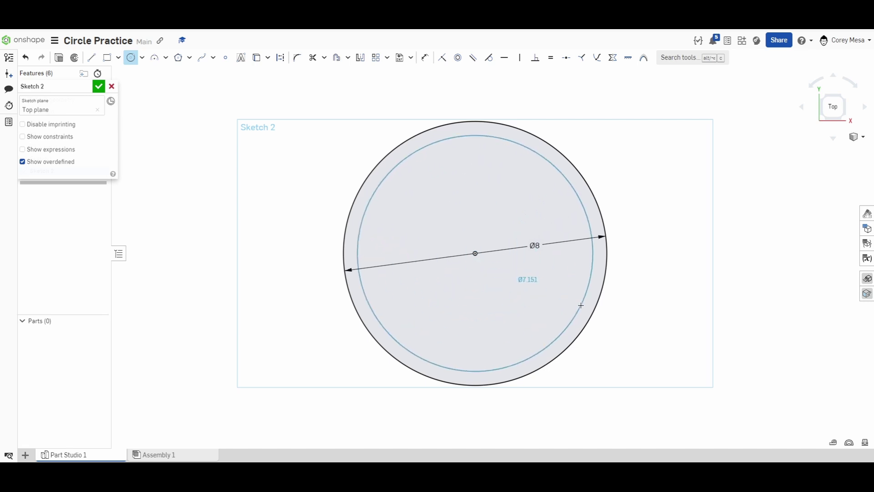
click(579, 306)
text(7)
key(Return)
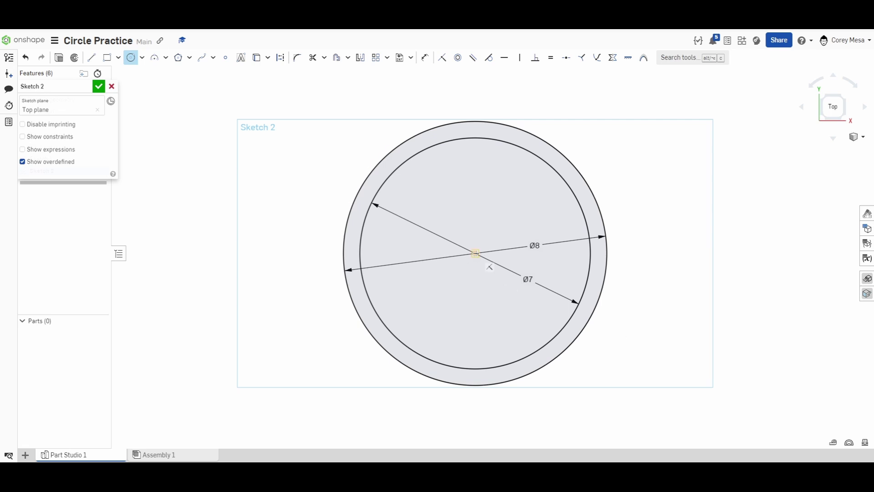
Draw two concentric circles on the outer circle's top edge, the inner one Ø3
click(531, 133)
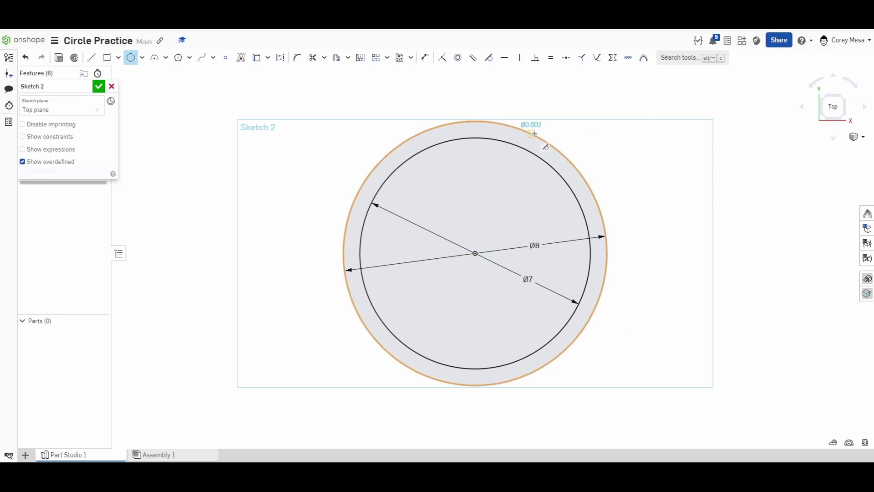
click(586, 186)
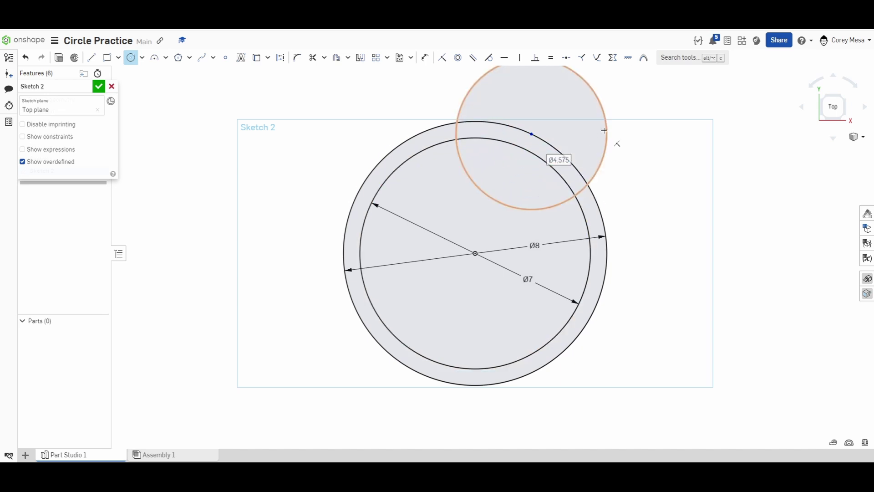
click(531, 133)
click(581, 153)
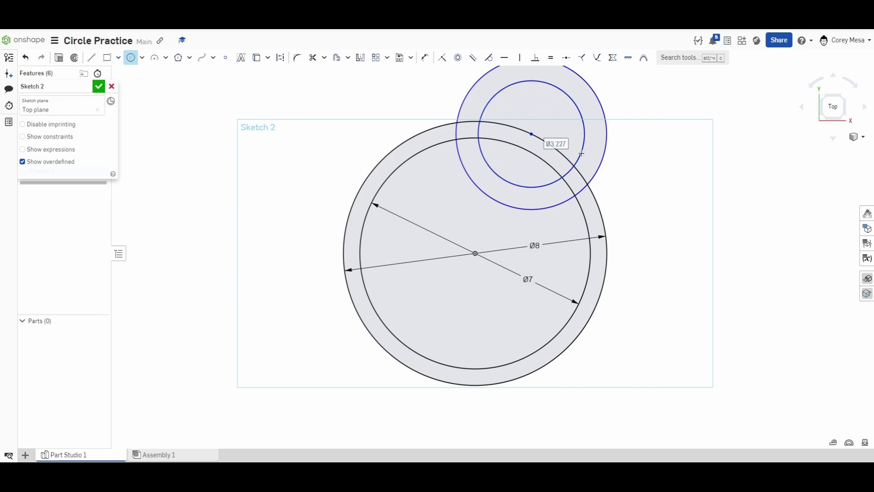
text(3)
key(Return)
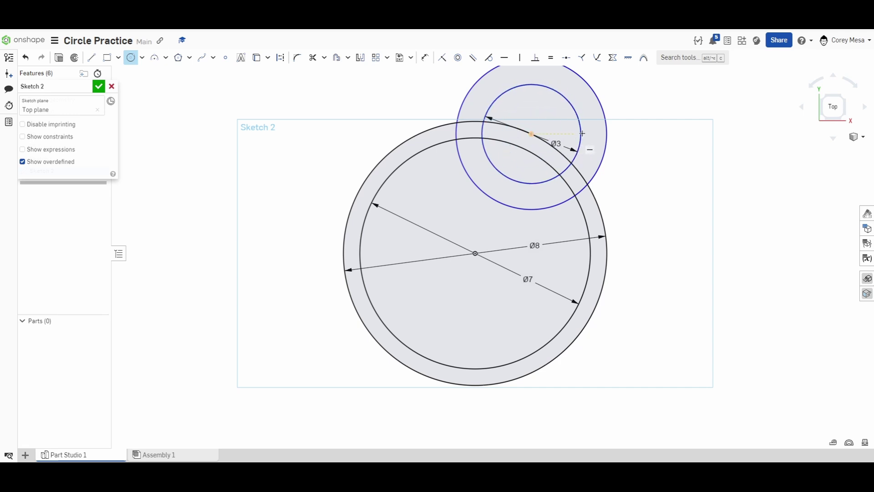
Add small trial circles at the upper left and on the upper-right circle's edge
click(369, 173)
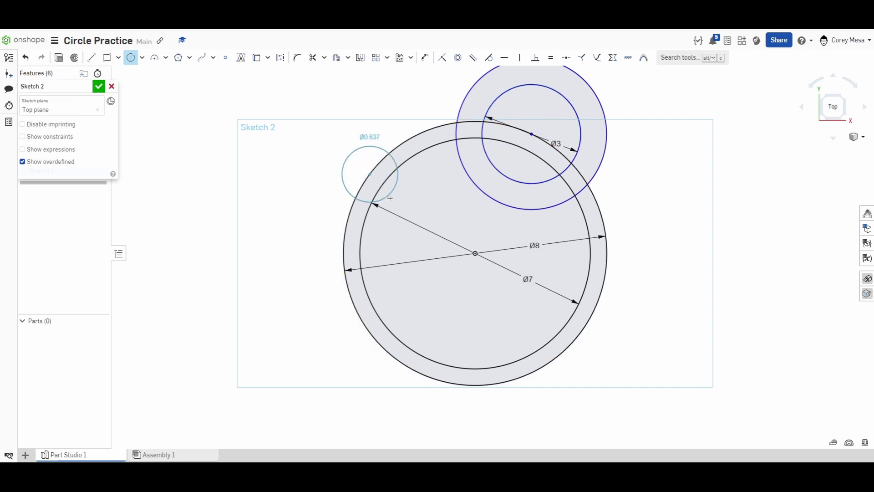
click(405, 172)
click(396, 169)
click(416, 175)
click(546, 208)
click(580, 244)
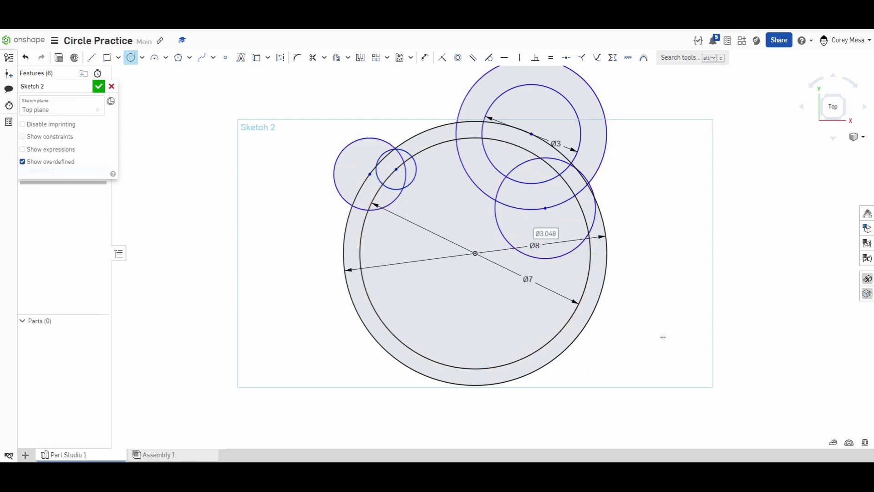
Exit the circle tool, box-select every circle and delete them all
scroll(495, 221, down, 5)
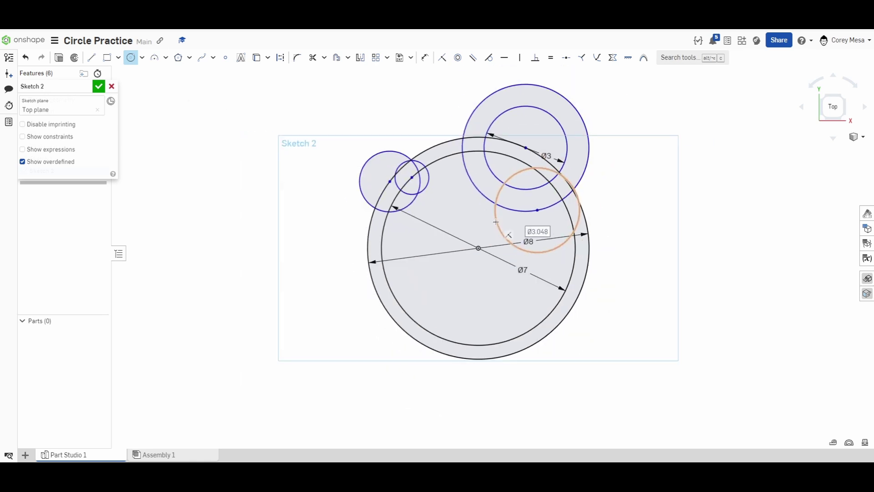
right_click(675, 196)
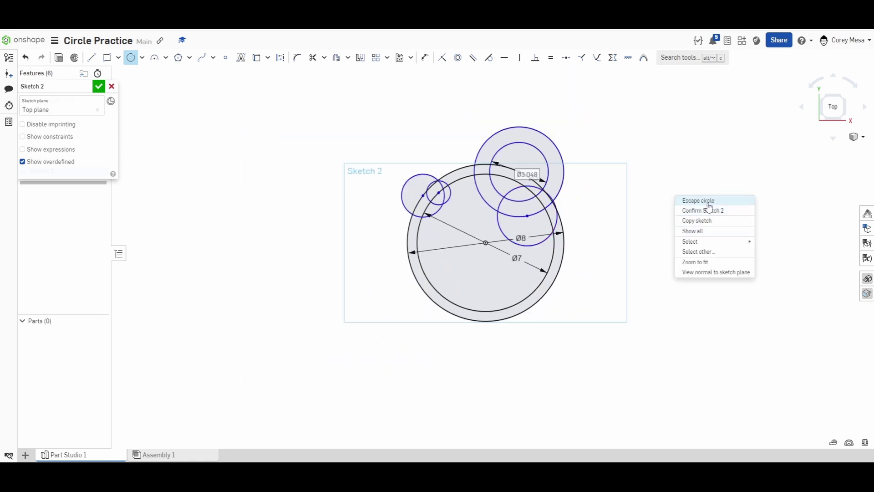
drag(664, 97, 158, 410)
drag(161, 409, 160, 409)
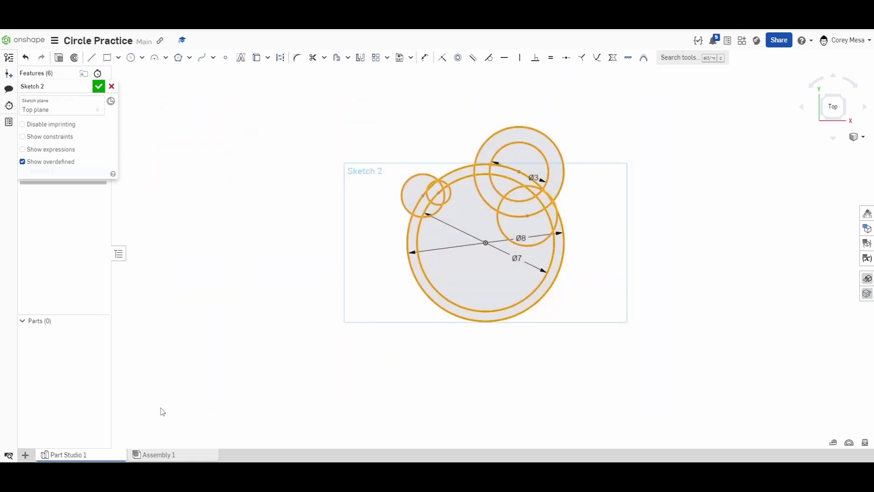
key(BackSpace)
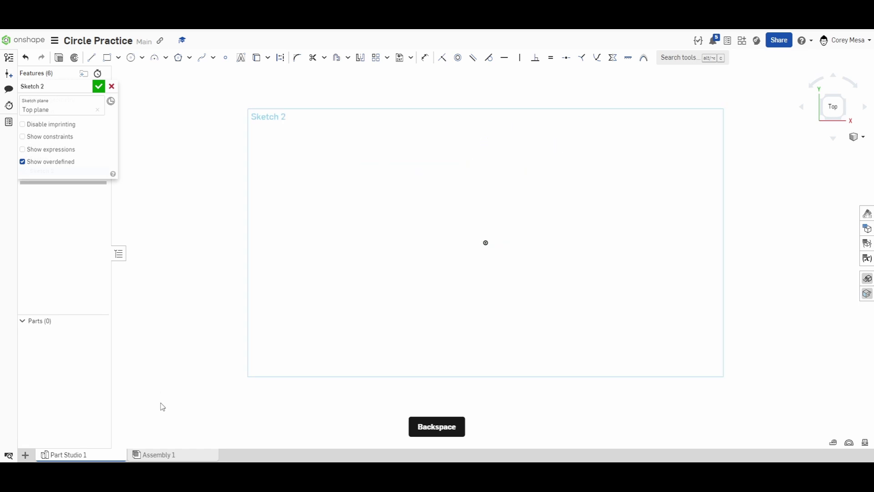
Switch the circle tool to the 3 point circle type
click(142, 57)
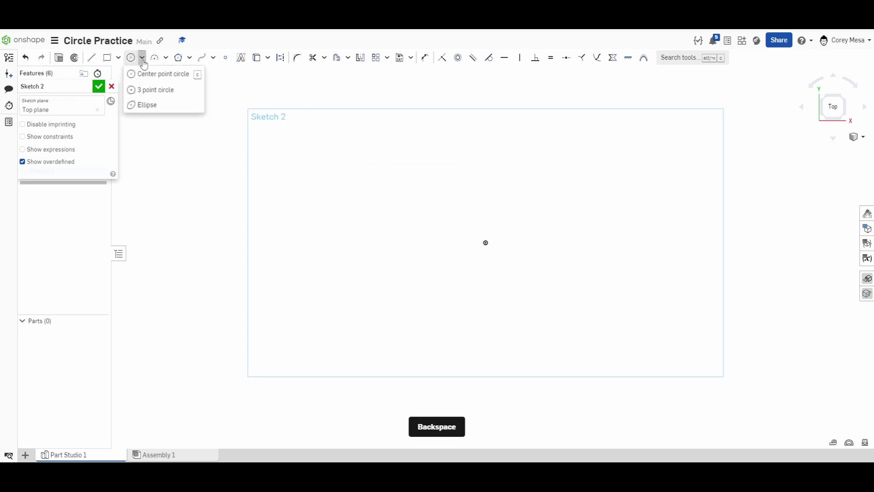
click(157, 89)
mouse_move(547, 214)
middle_down()
mouse_move(499, 248)
mouse_move(550, 229)
middle_up()
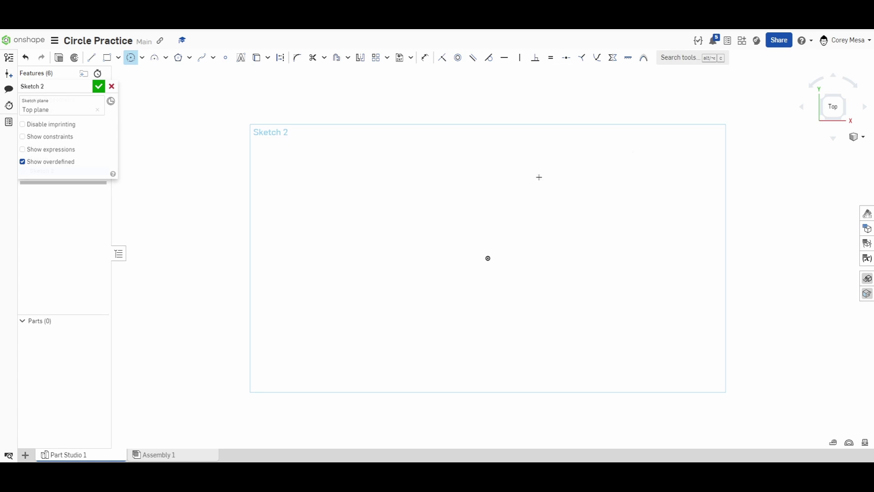
Draw a three-point circle through the origin, measuring about Ø15.769
click(488, 258)
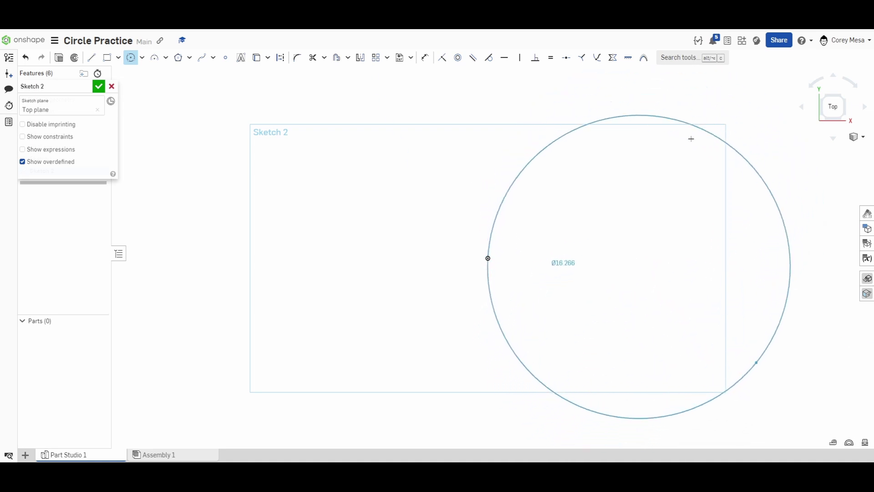
click(729, 130)
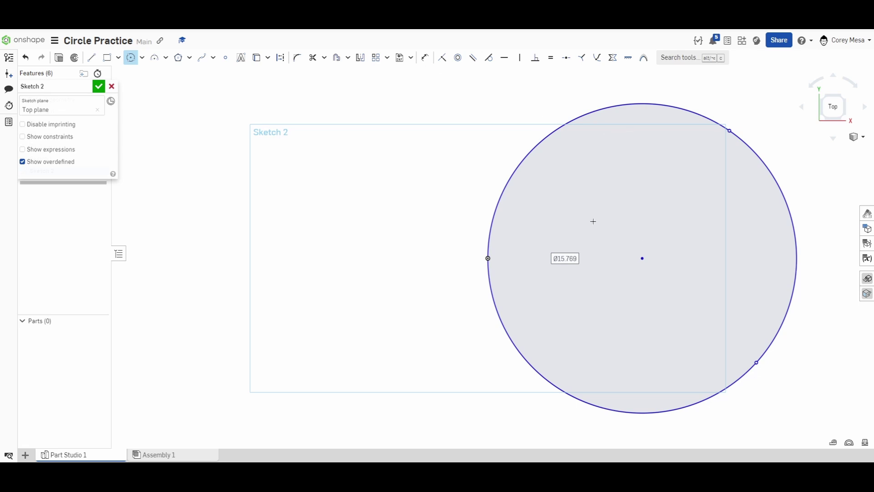
scroll(619, 286, down, 2)
middle_drag(634, 287, 542, 269)
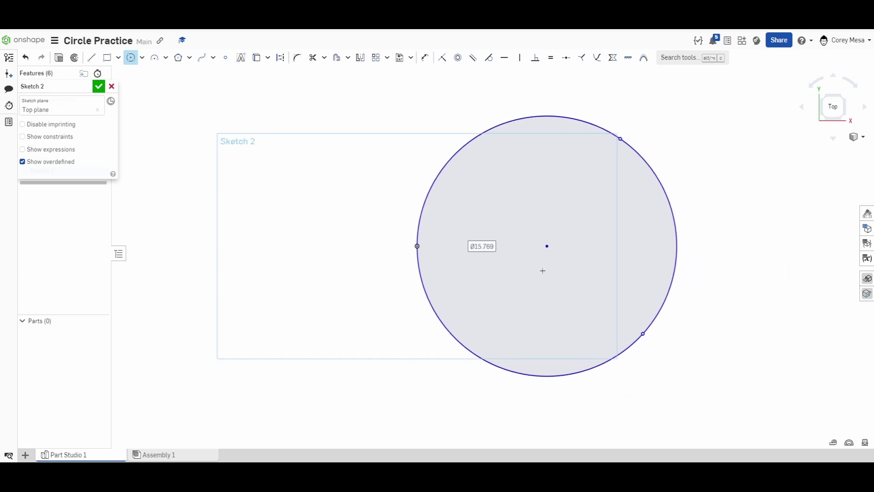
scroll(551, 277, down, 3)
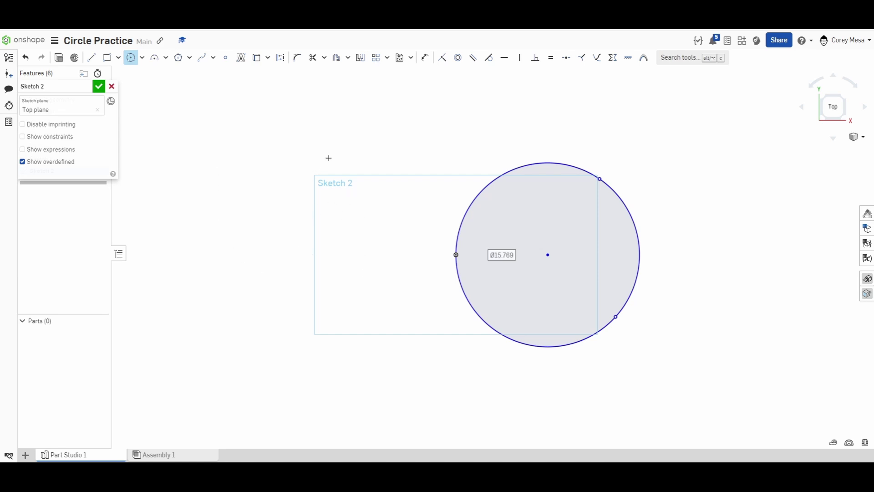
Set the three-point circle's diameter to 30
click(144, 62)
text(30)
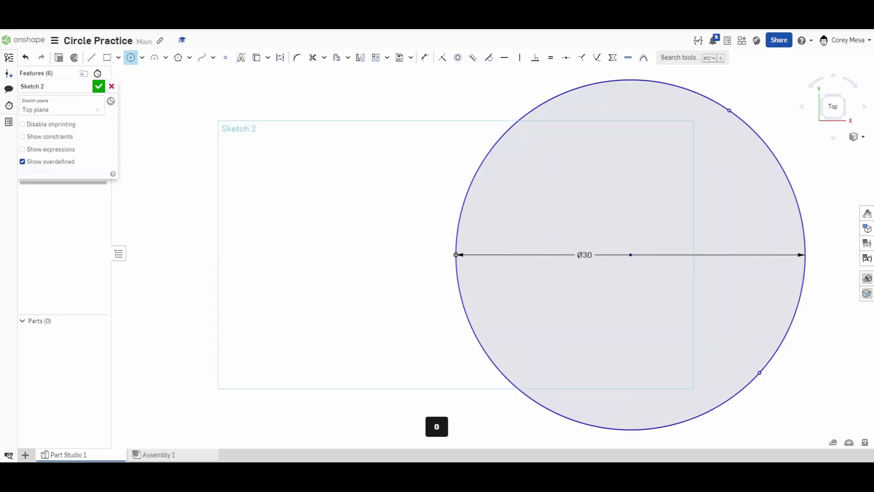
scroll(525, 291, down, 2)
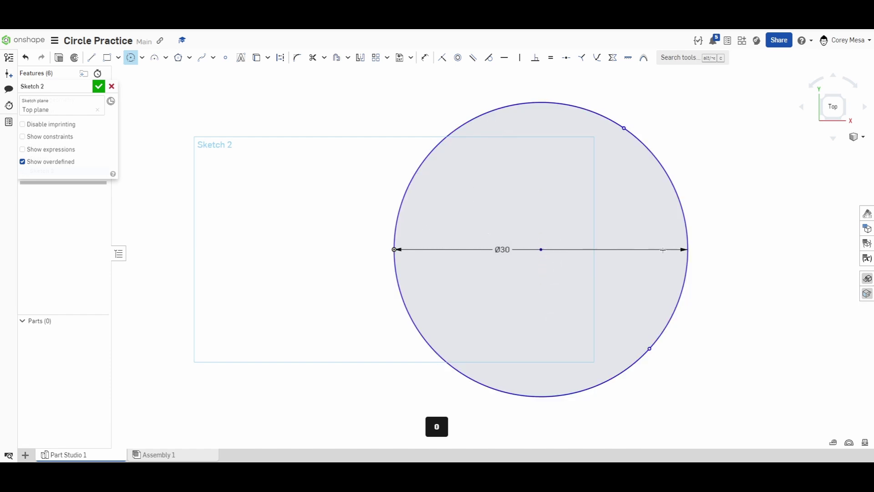
Draw a centre-point circle concentric inside the Ø30 circle
click(142, 58)
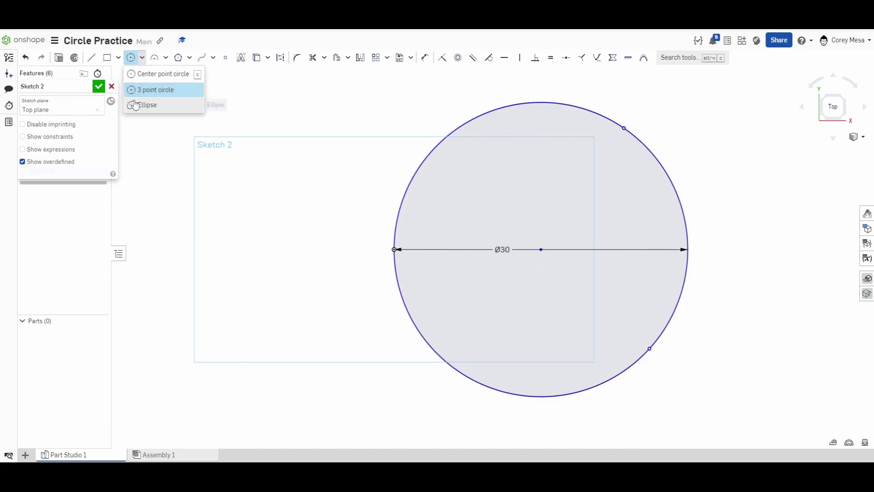
click(150, 74)
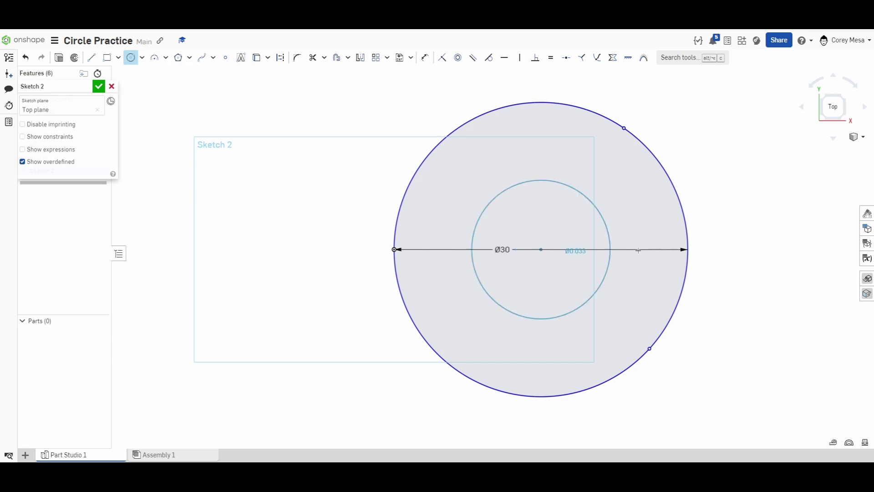
click(649, 176)
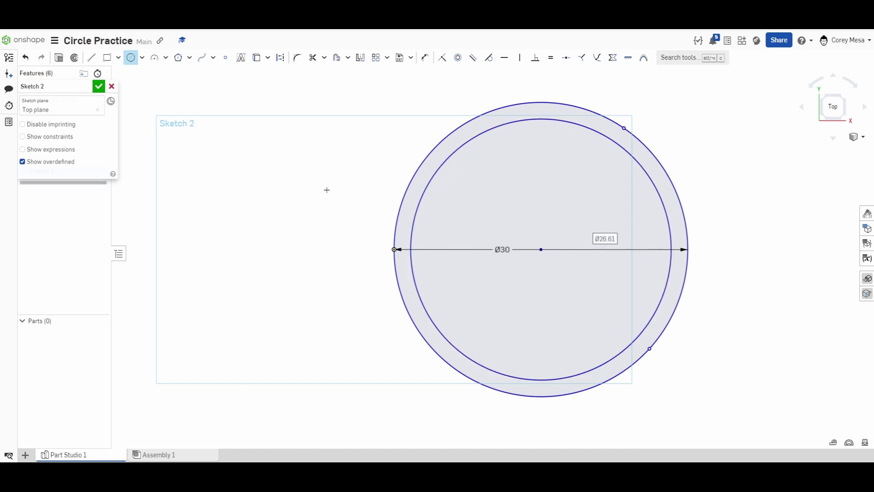
Draw two three-point circles, a Ø15 one at upper left and another below it
click(142, 57)
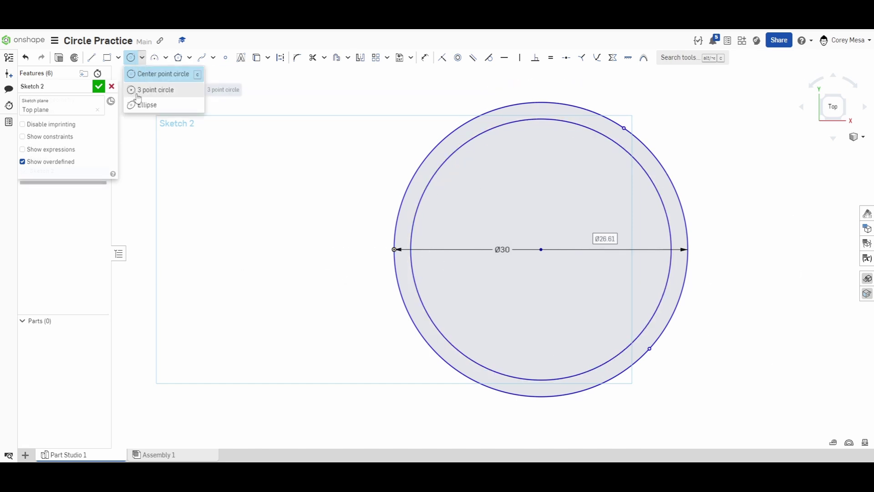
click(138, 90)
click(155, 140)
click(165, 253)
click(289, 155)
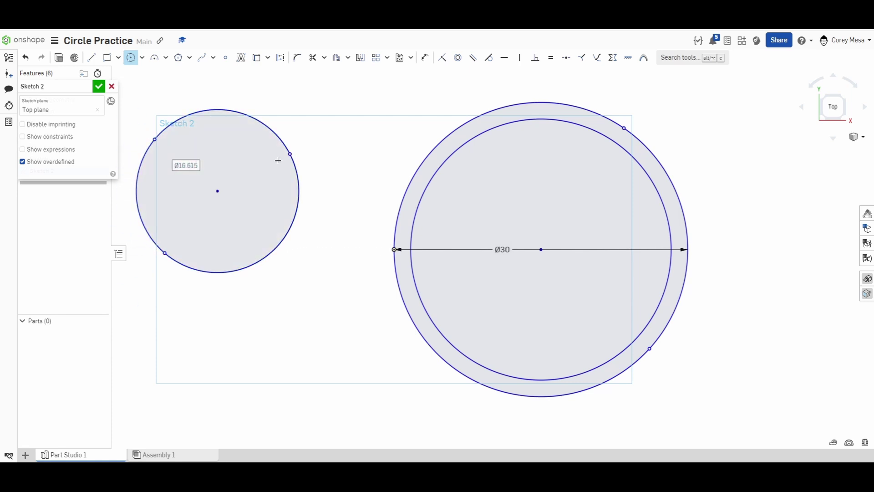
text(15)
key(Return)
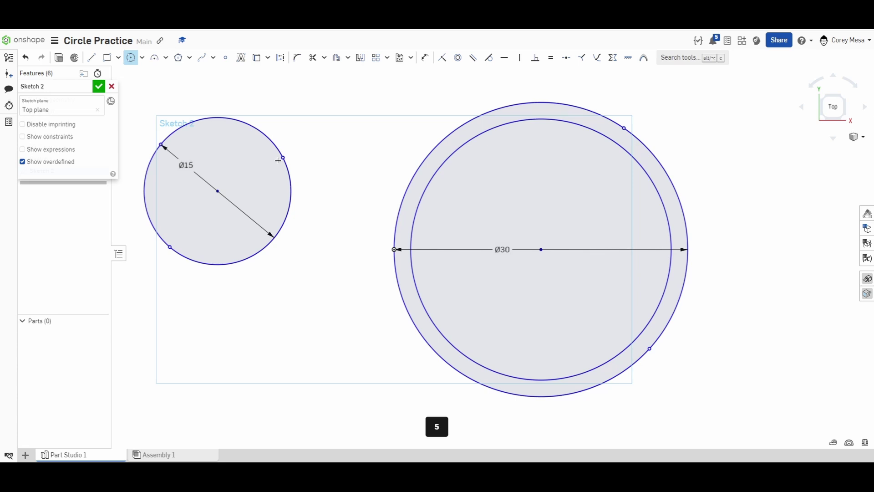
click(228, 391)
click(310, 325)
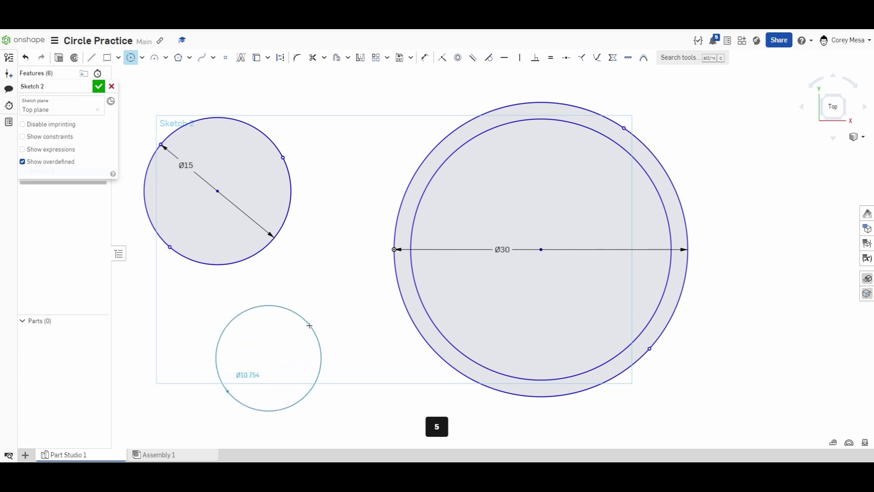
click(347, 410)
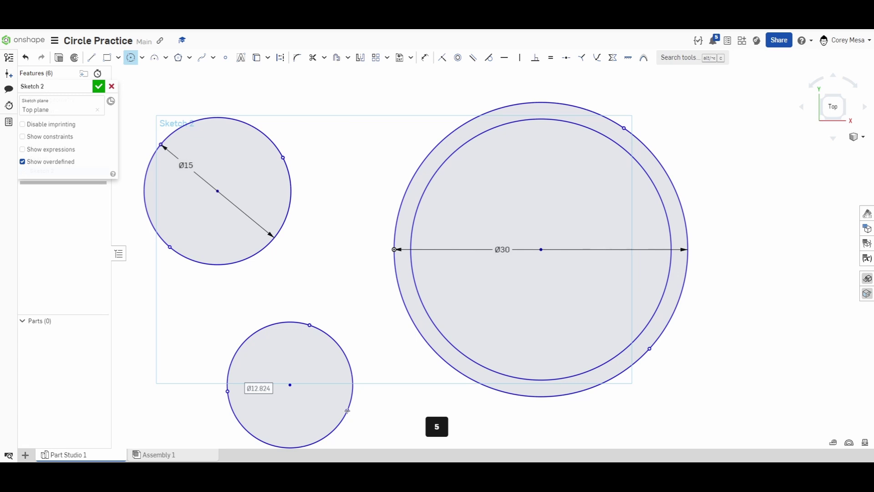
Exit the tool, box-select every circle and delete them all
scroll(314, 317, down, 3)
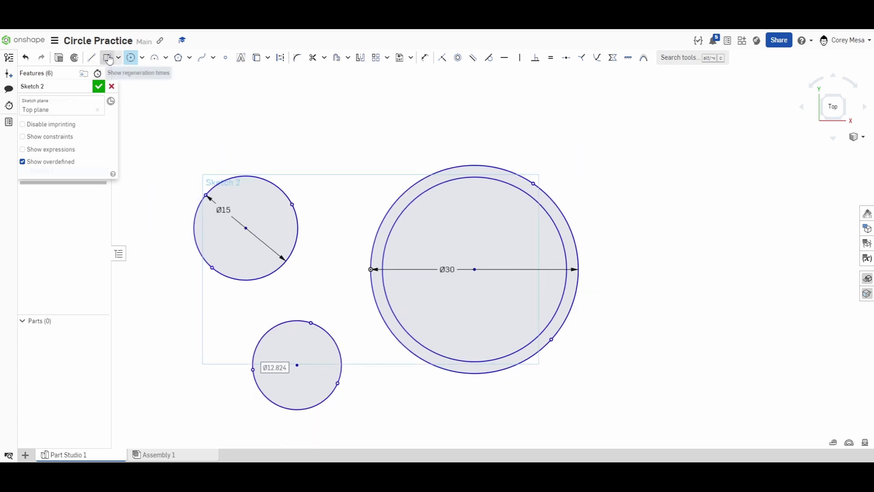
scroll(155, 114, down, 2)
right_click(314, 123)
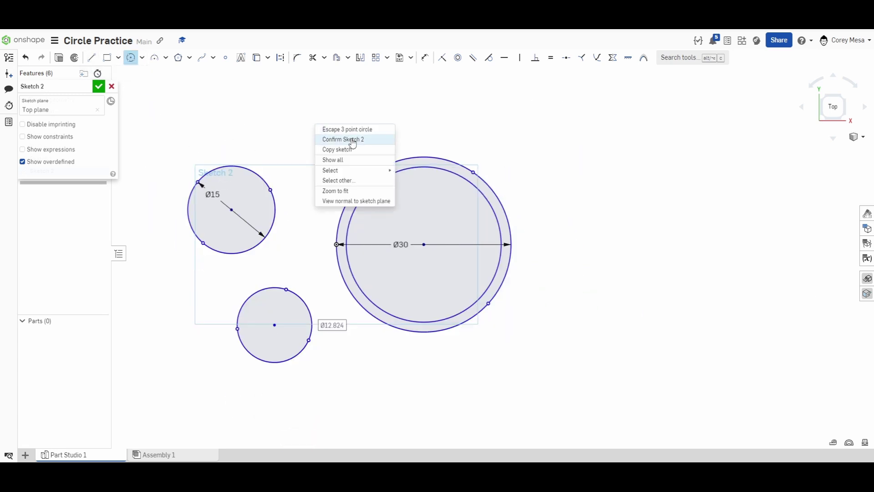
click(354, 130)
drag(575, 106, 104, 406)
key(BackSpace)
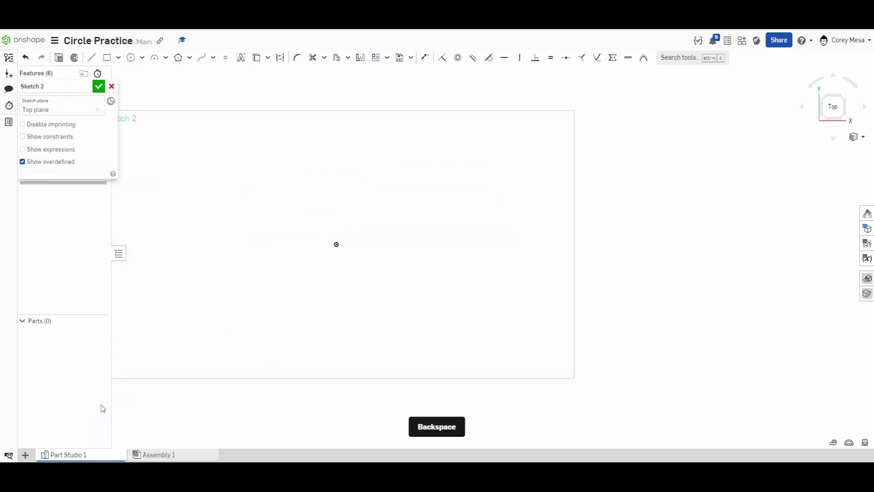
Switch the circle tool to Ellipse and start an ellipse centred on the sketch origin
click(142, 57)
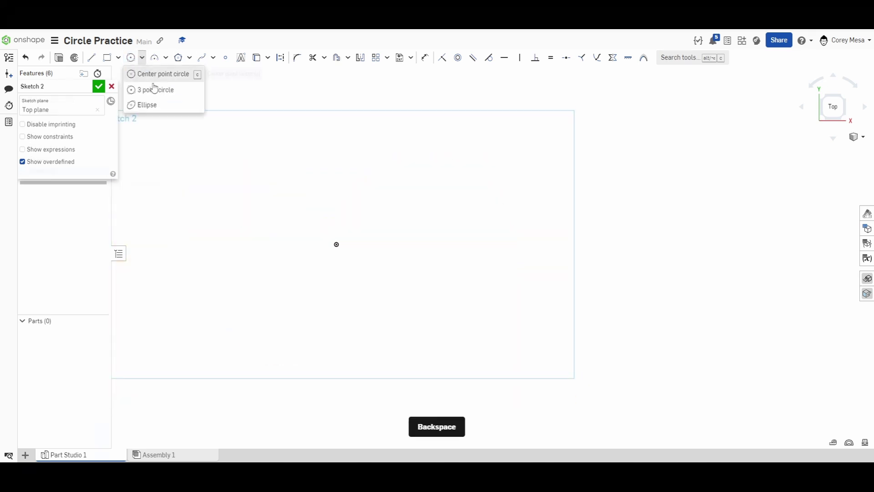
click(166, 112)
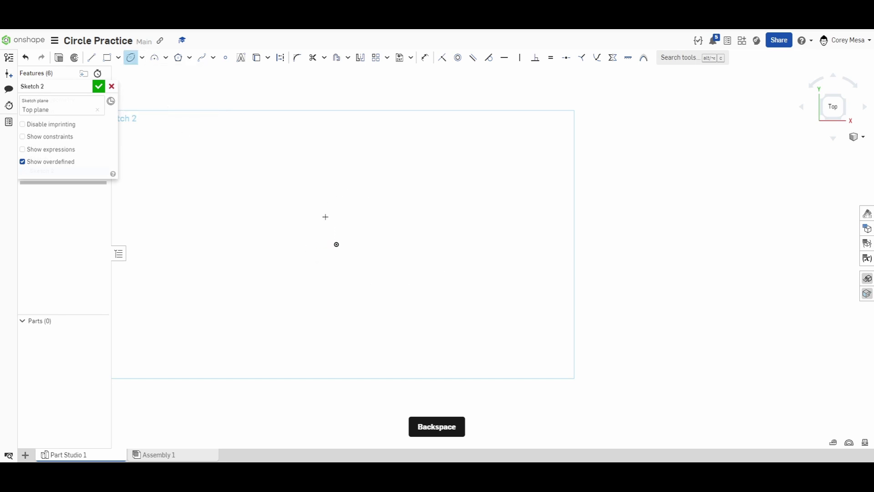
click(140, 58)
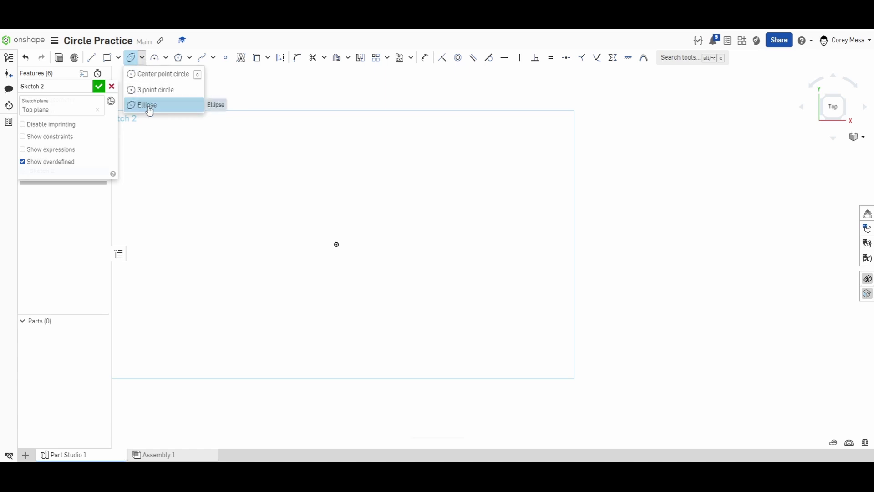
click(142, 58)
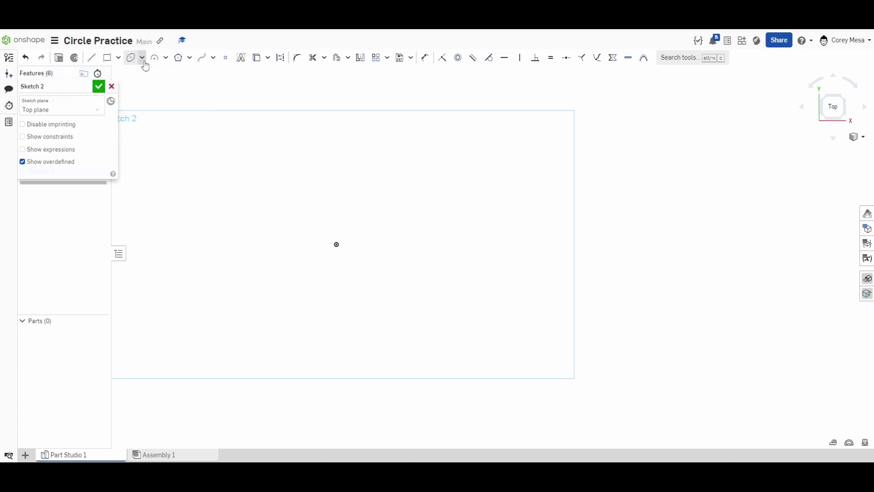
click(142, 58)
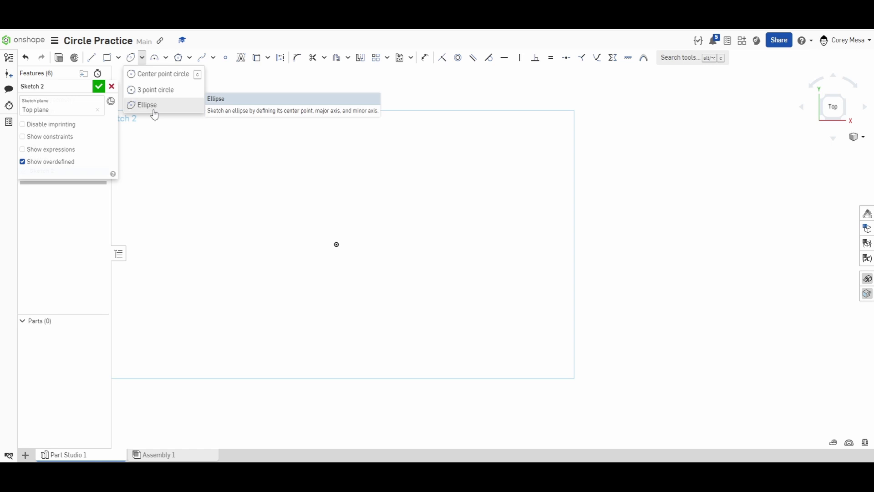
click(154, 112)
click(336, 245)
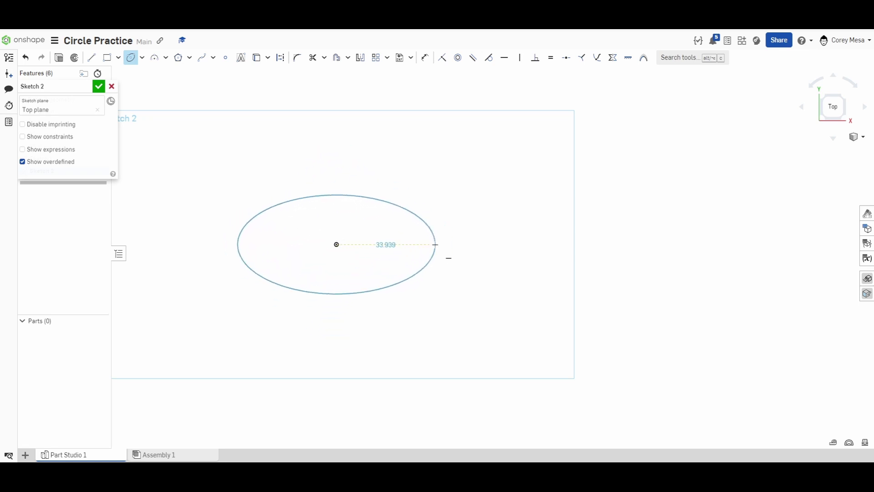
Size the origin-centred ellipse and dimension it 46 wide by 37.75 tall
click(435, 245)
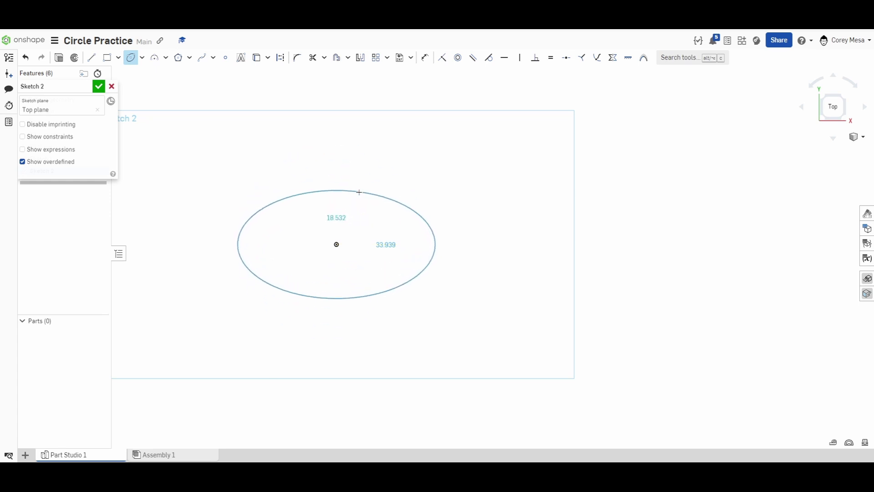
click(359, 192)
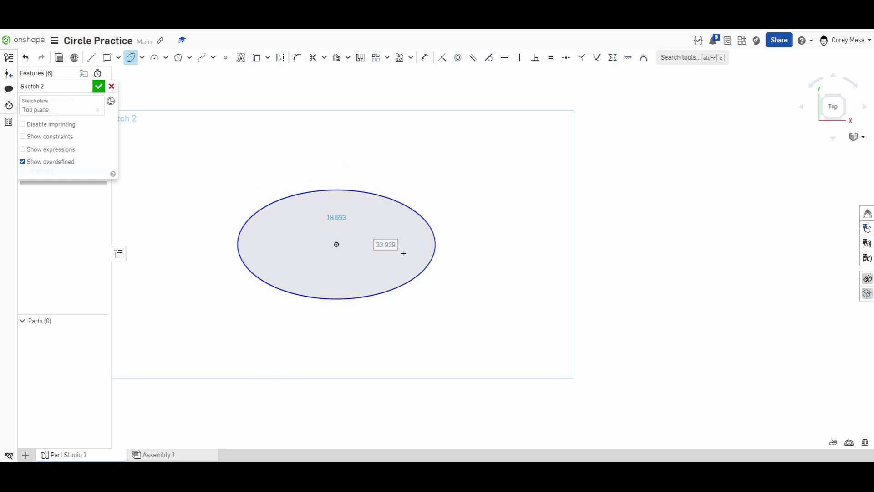
text(46)
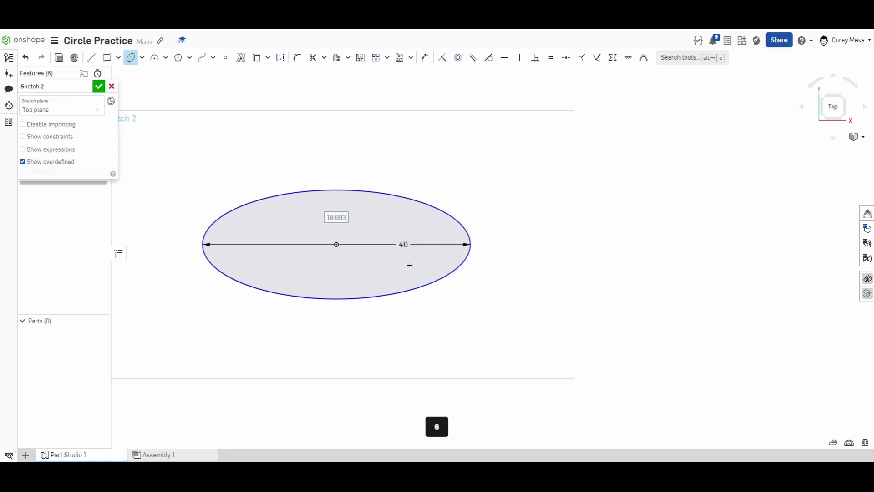
text(.75)
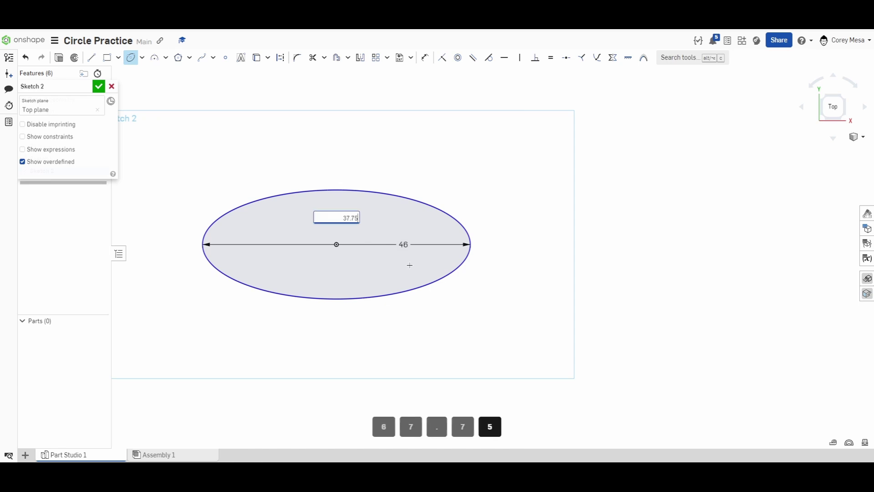
key(Return)
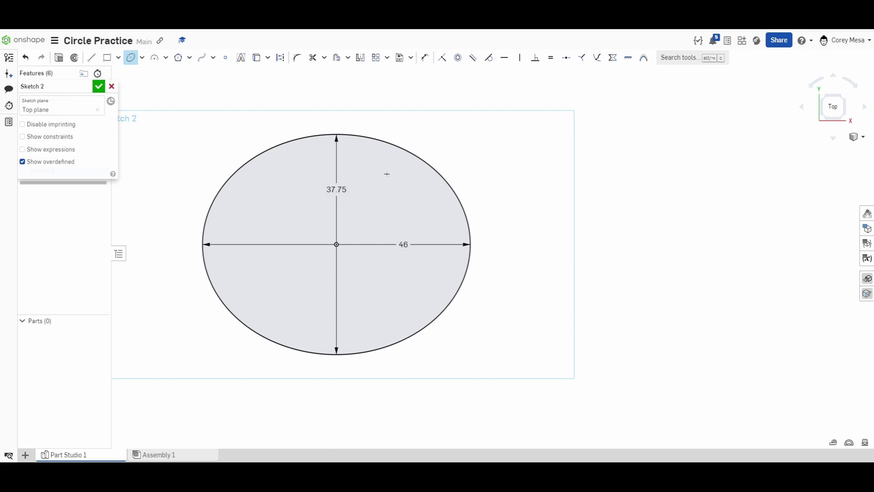
Draw an inner ellipse centred on the origin, dimensioned 30 wide by 10 tall
click(337, 245)
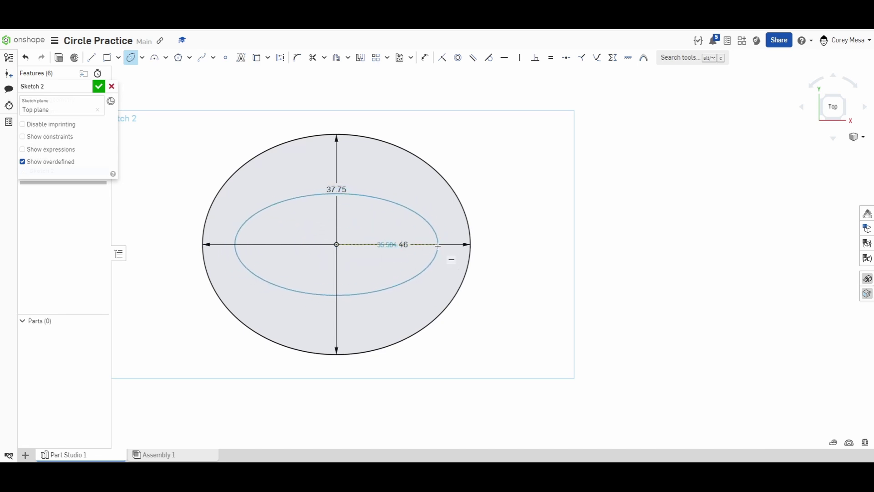
click(437, 245)
click(391, 226)
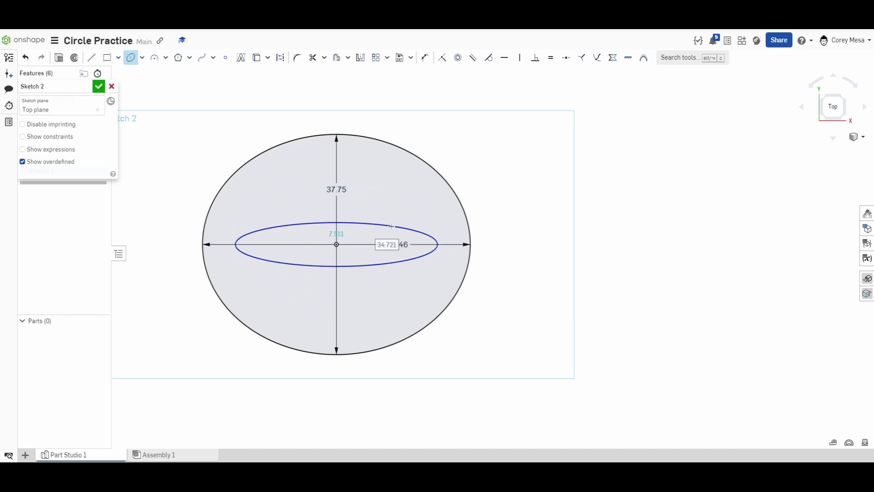
text(30)
key(Tab)
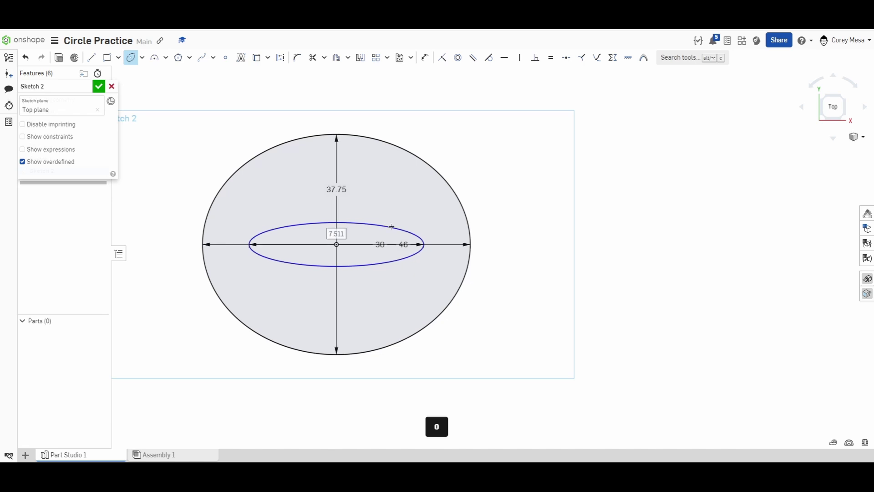
text(10)
key(Return)
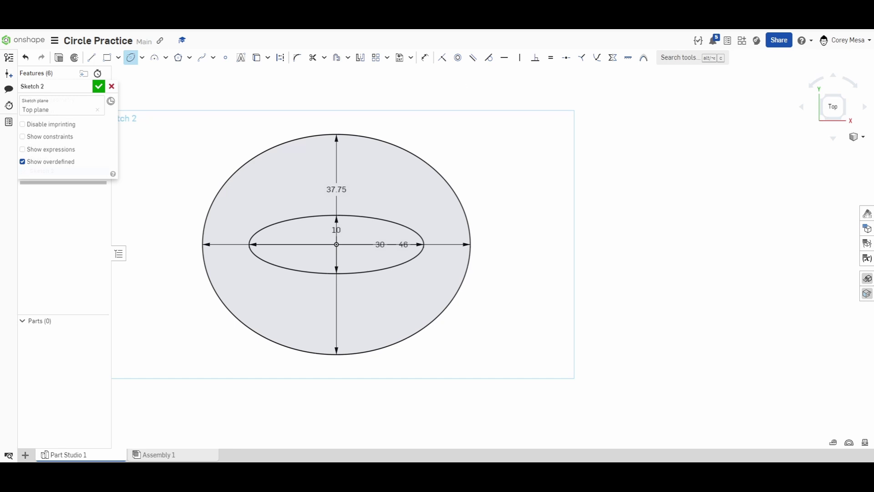
Draw a centre-point circle of diameter 50 to the right of the ellipses
click(142, 57)
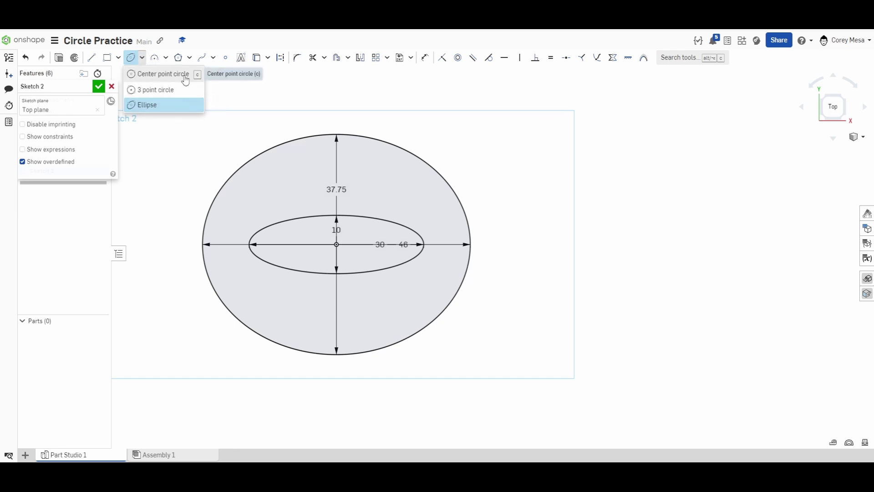
key(c)
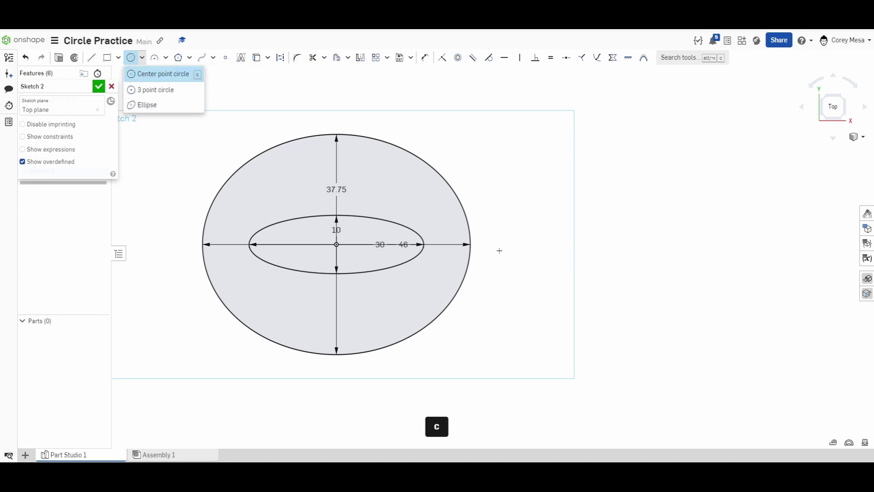
click(643, 170)
click(751, 237)
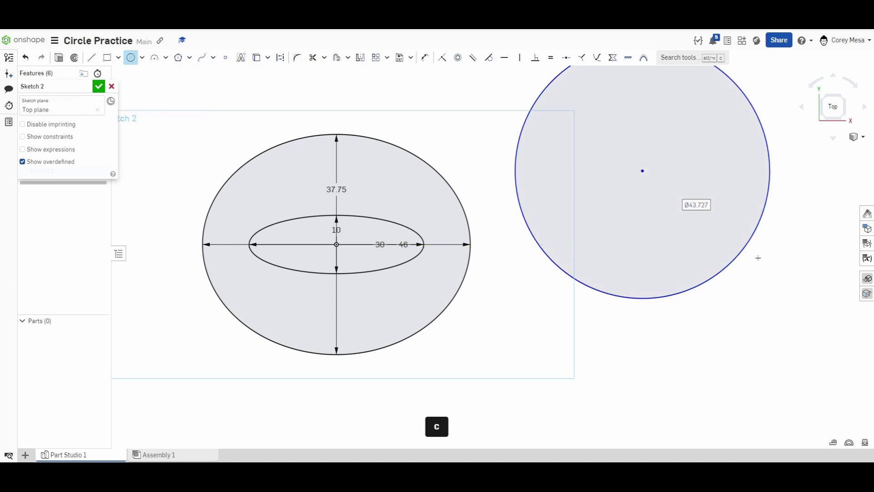
text(50)
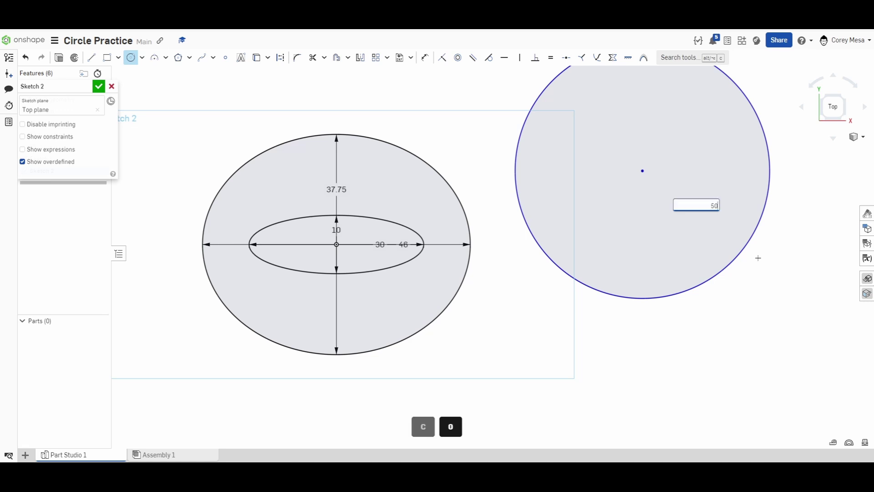
key(Return)
scroll(735, 316, down, 2)
scroll(592, 318, down, 2)
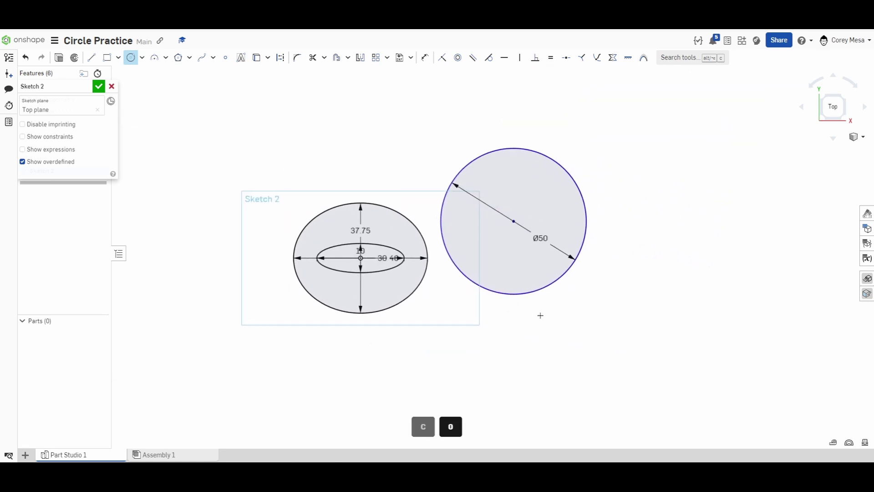
Add a three-point Ø80 circle touching the outer ellipse's top and the Ø50 circle
click(142, 57)
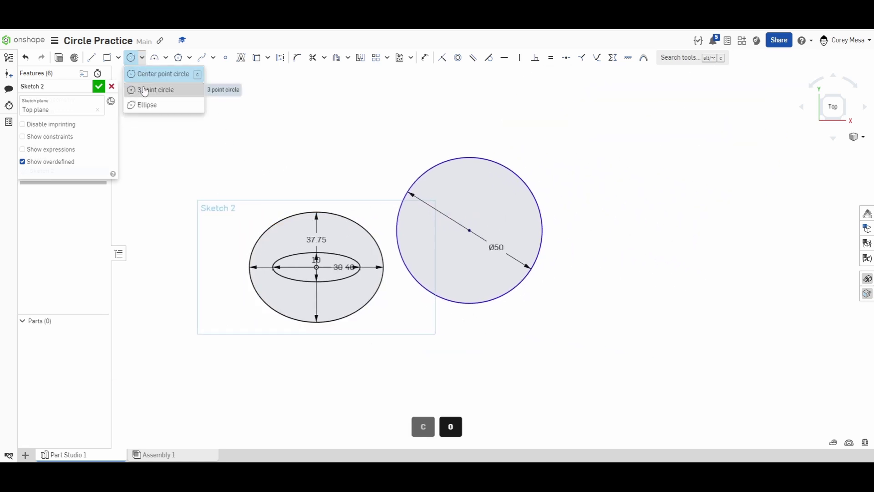
click(141, 90)
scroll(327, 171, up, 2)
middle_drag(327, 172, 361, 230)
click(352, 274)
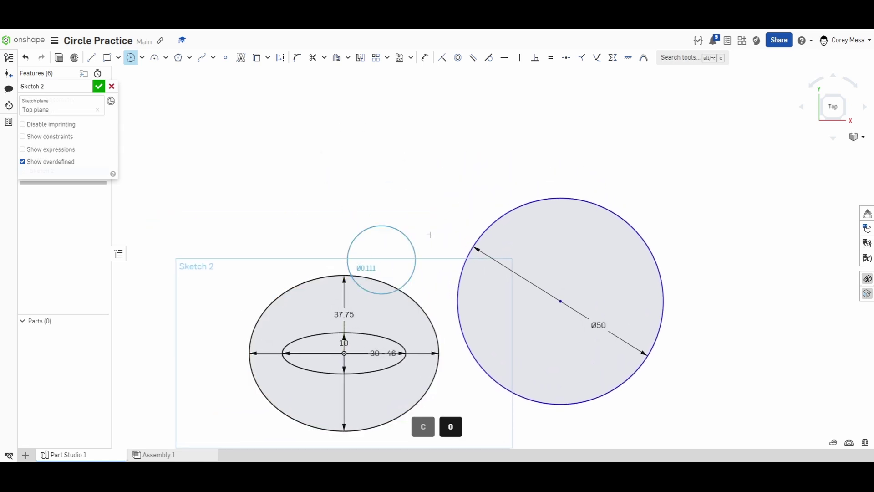
click(487, 230)
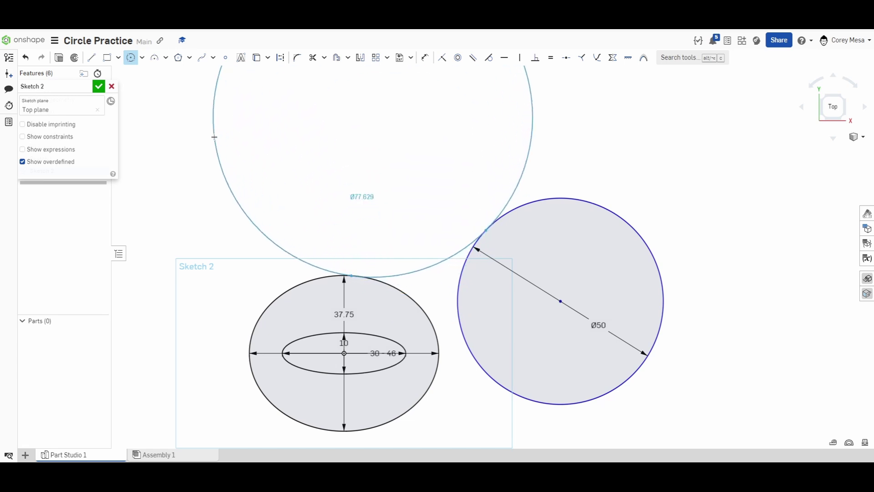
click(214, 136)
text(80)
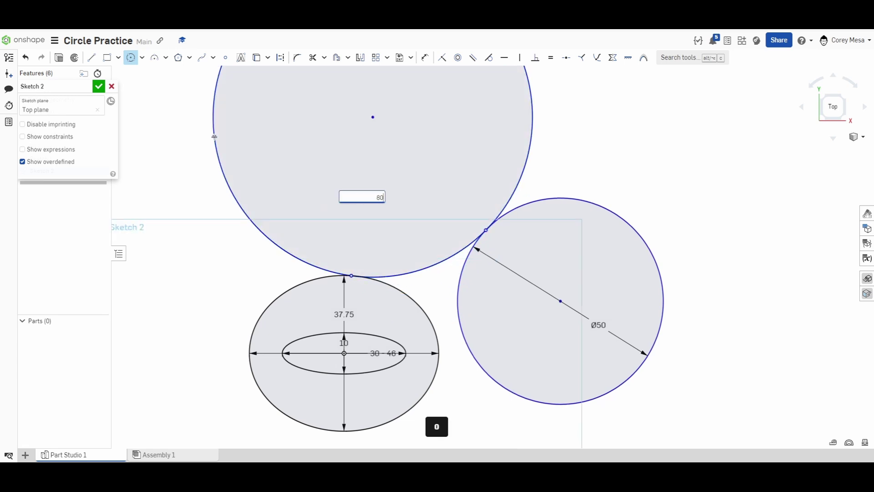
key(Return)
key(f)
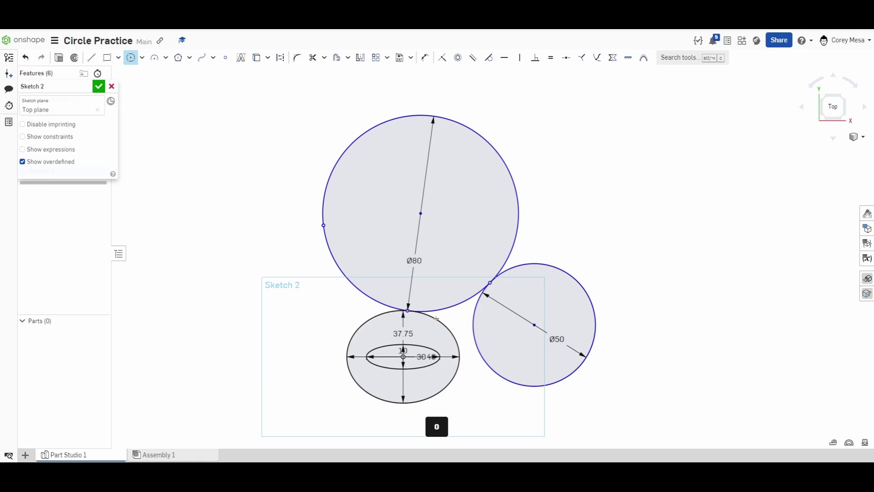
scroll(439, 306, up, 3)
scroll(526, 213, down, 3)
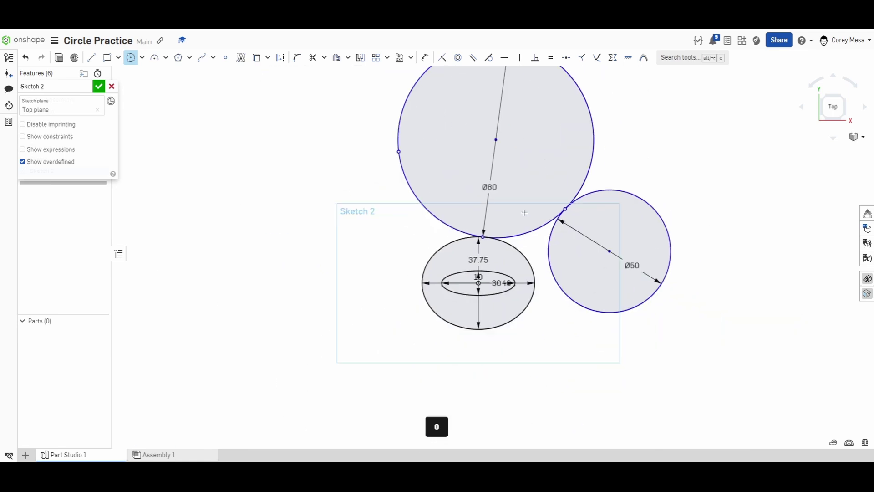
Draw a vertical ellipse left of the shapes, dimensioned 70 long and 16 wide
click(142, 58)
click(142, 105)
click(251, 334)
click(250, 249)
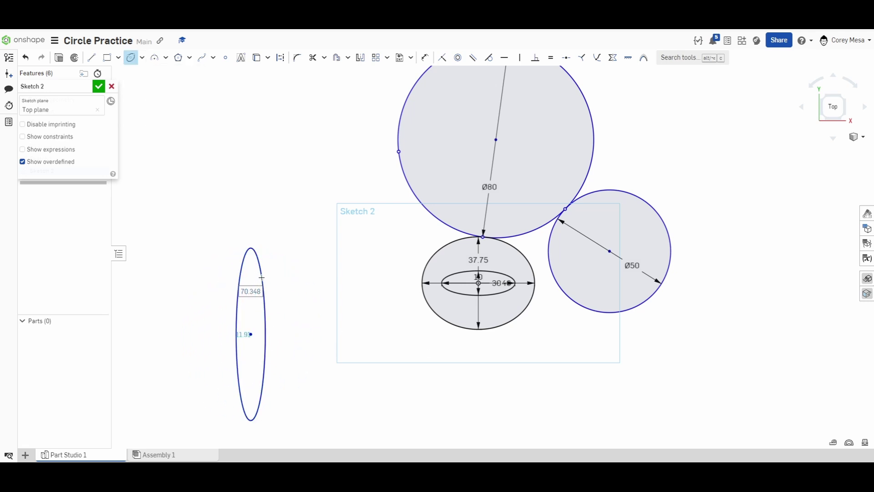
click(262, 277)
text(70)
key(Tab)
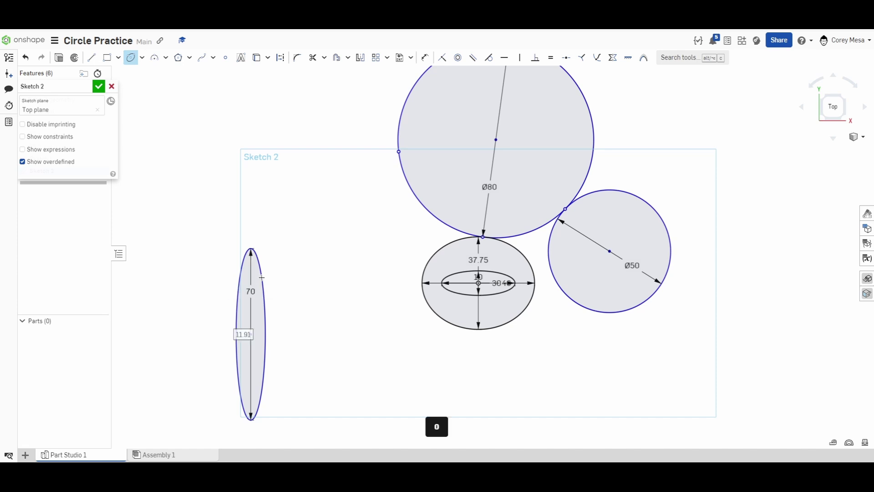
text(16)
key(Return)
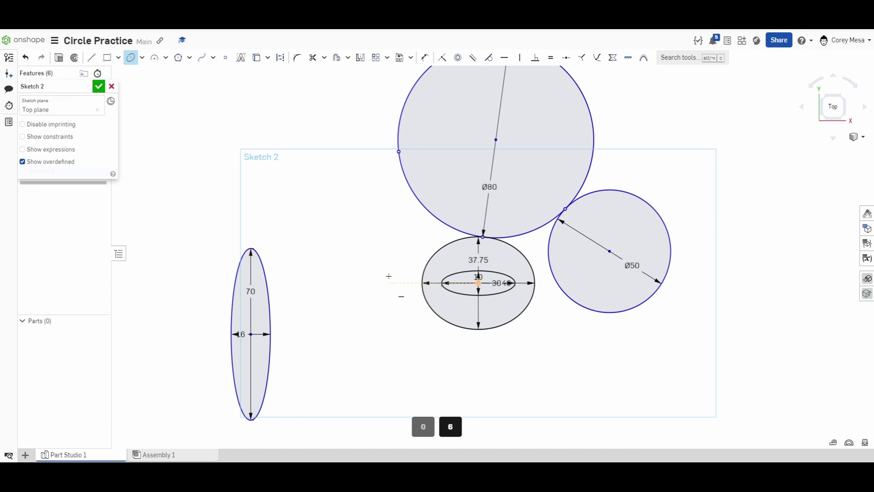
scroll(369, 270, down, 4)
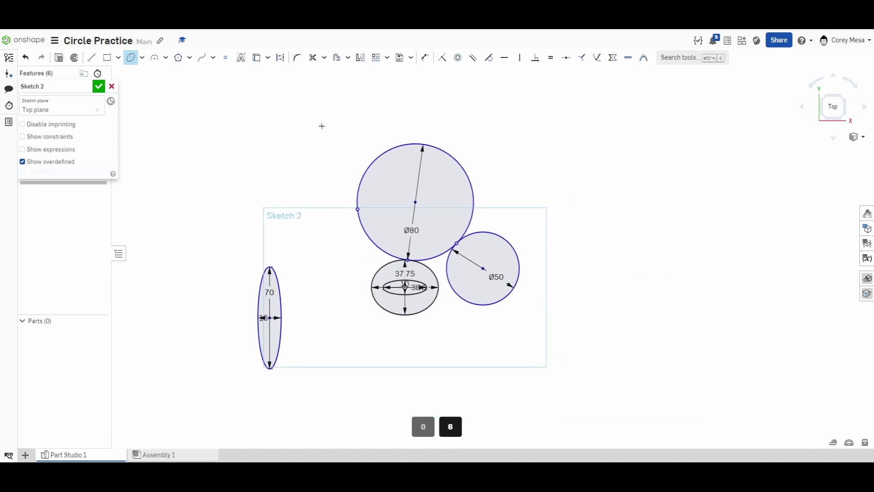